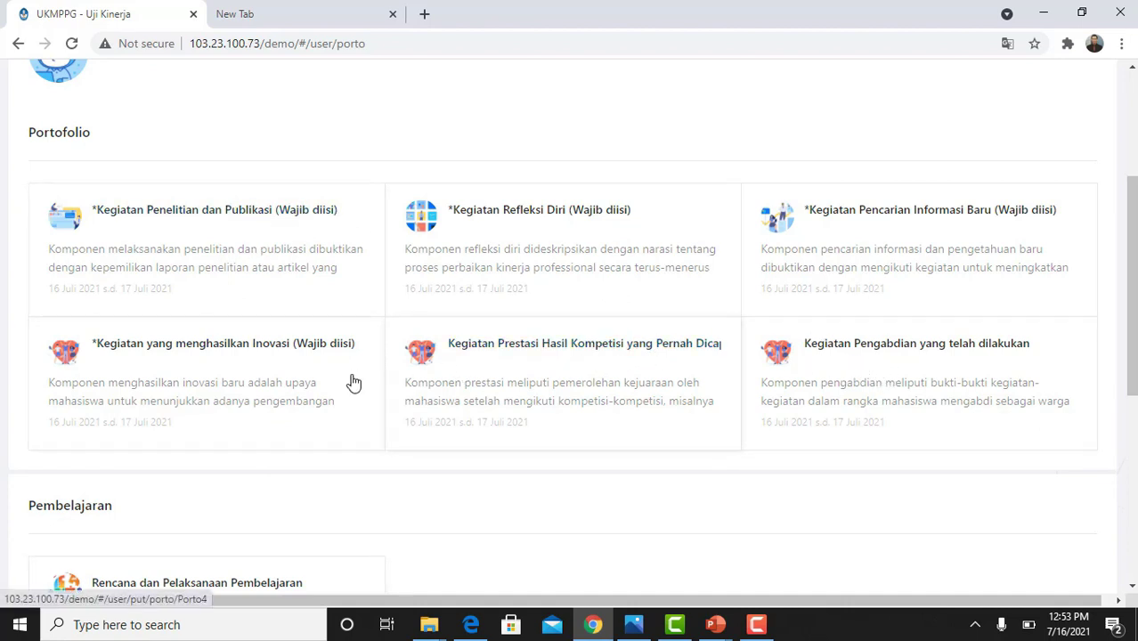
Review the portfolio and learning components, and open the Kegiatan Penelitian dan Publikasi (Wajib diisi) component for filling in
{"action": "scroll", "coordinate": [331, 378], "scroll_direction": "down", "scroll_amount": 1}
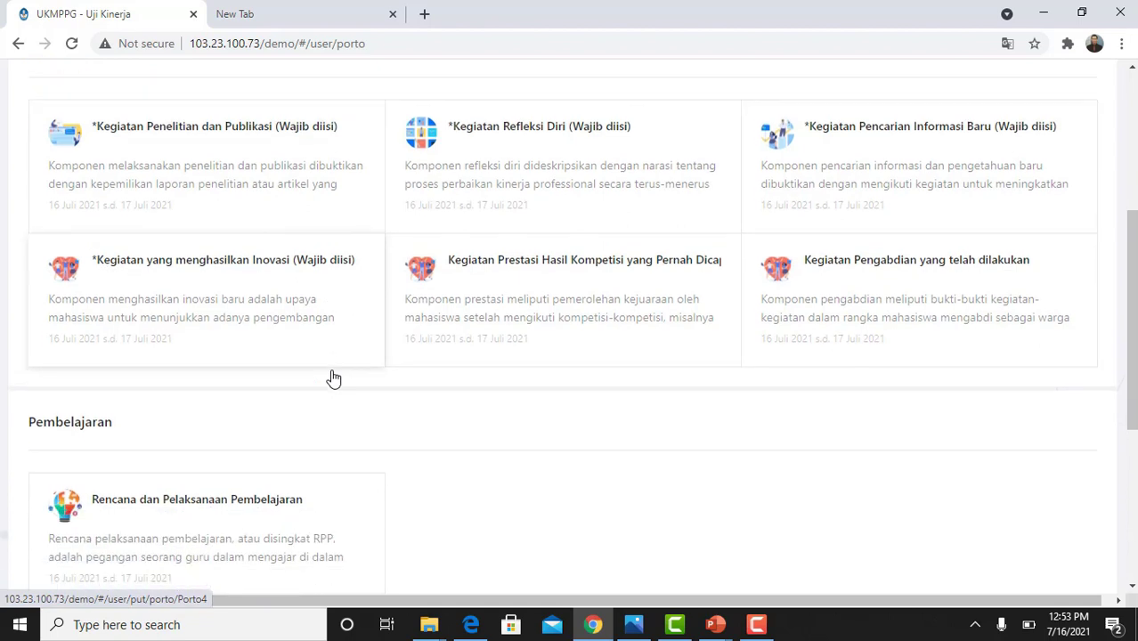
{"action": "scroll", "coordinate": [331, 378], "scroll_direction": "down", "scroll_amount": 1}
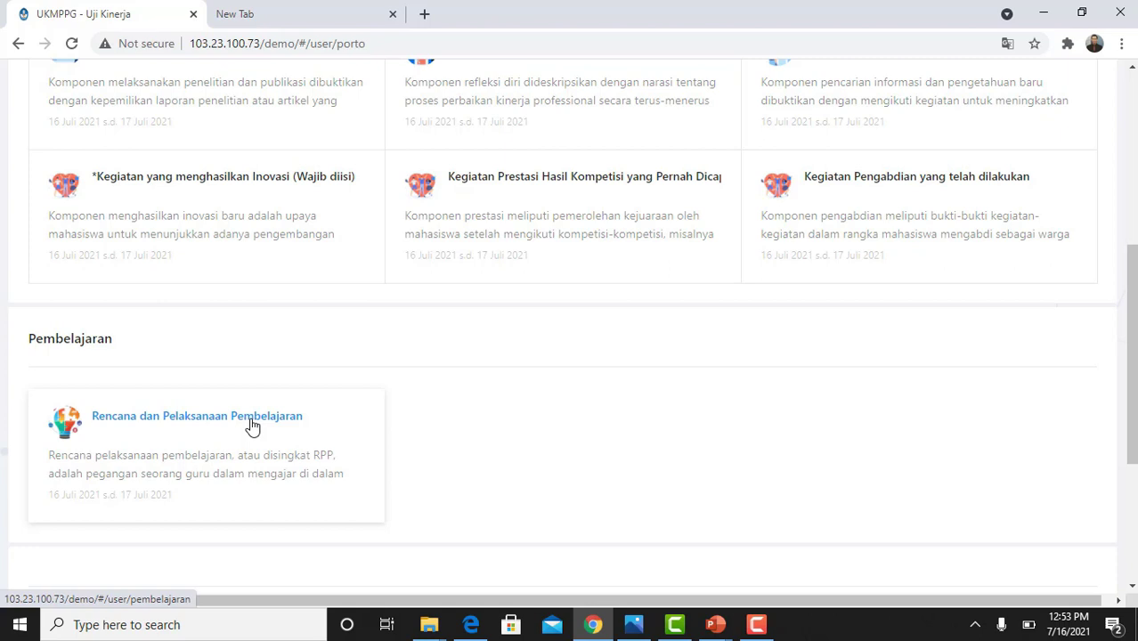
{"action": "scroll", "coordinate": [251, 426], "scroll_direction": "up", "scroll_amount": 3}
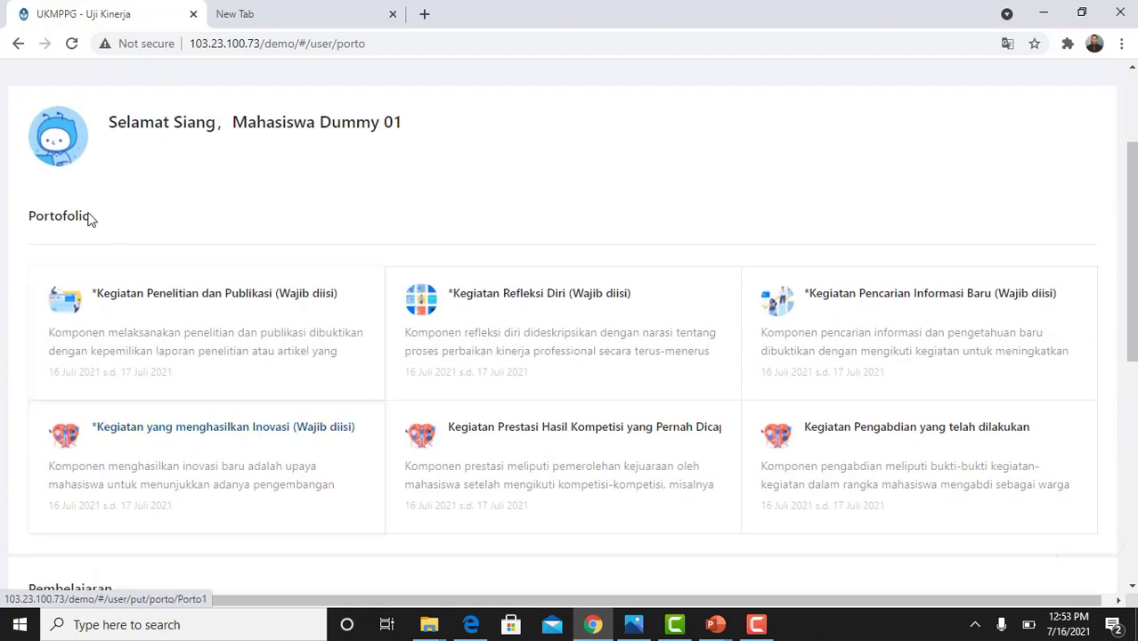
{"action": "left_click", "coordinate": [158, 305]}
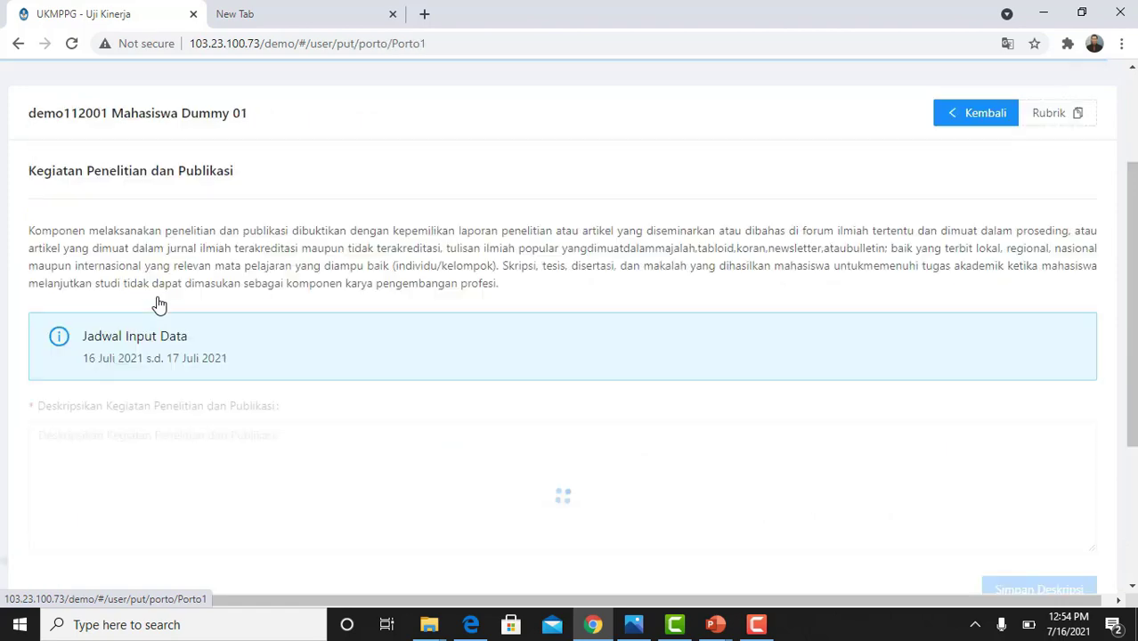
Clear the existing text from the Deskripsikan Kegiatan Penelitian dan Publikasi field
{"action": "scroll", "coordinate": [285, 387], "scroll_direction": "down", "scroll_amount": 3}
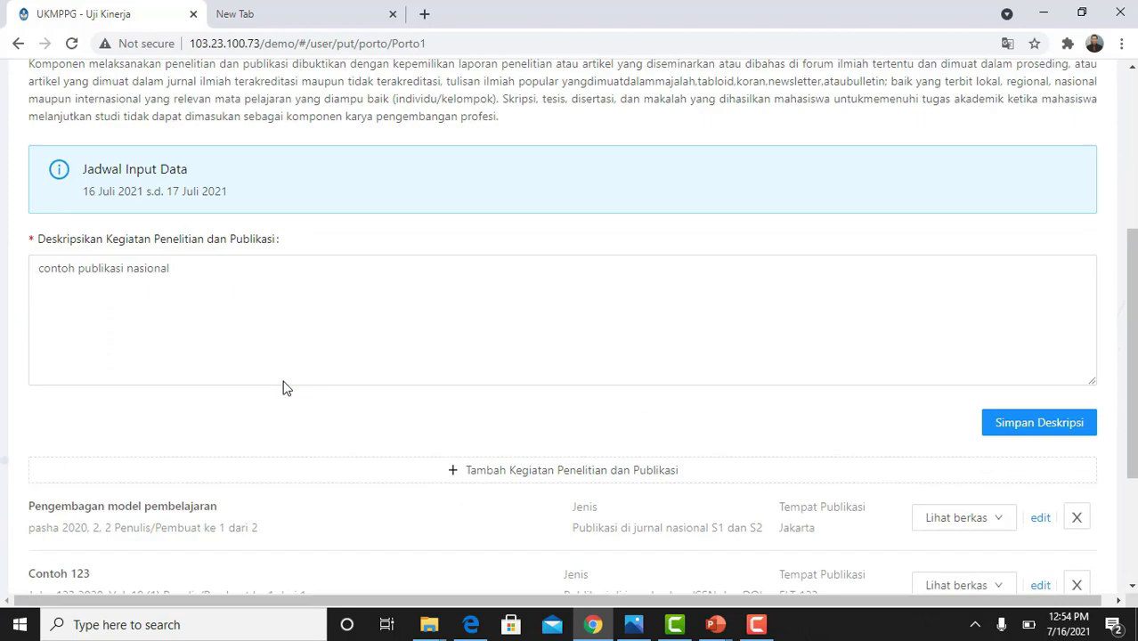
{"action": "scroll", "coordinate": [283, 387], "scroll_direction": "up", "scroll_amount": 2}
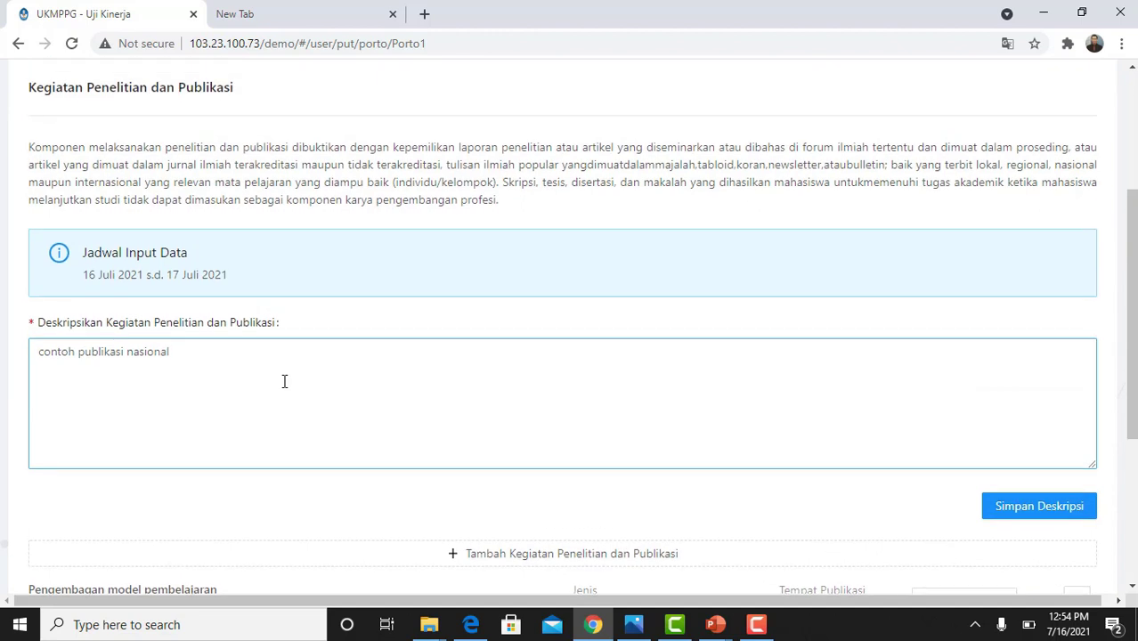
{"action": "left_click", "coordinate": [196, 361]}
{"action": "key", "text": "BackSpace"}
{"action": "key", "text": "BackSpace"}
{"action": "key", "text": "BackSpace"}
{"action": "key", "text": "BackSpace"}
{"action": "key", "text": "BackSpace"}
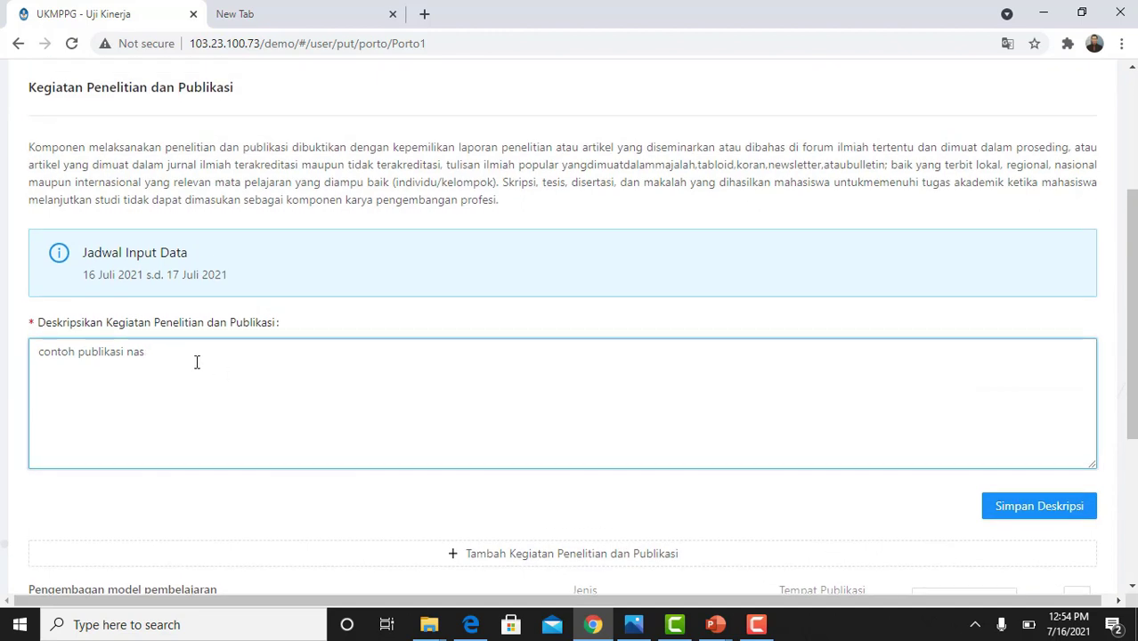
{"action": "key", "text": "BackSpace"}
{"action": "key", "text": "BackSpace"}
{"action": "key", "text": "BackSpace"}
{"action": "key", "text": "BackSpace"}
{"action": "key", "text": "BackSpace"}
{"action": "key", "text": "BackSpace"}
{"action": "key", "text": "BackSpace"}
{"action": "key", "text": "BackSpace"}
{"action": "key", "text": "BackSpace"}
{"action": "key", "text": "BackSpace"}
{"action": "key", "text": "BackSpace"}
{"action": "key", "text": "BackSpace"}
{"action": "key", "text": "BackSpace"}
{"action": "key", "text": "BackSpace"}
{"action": "key", "text": "BackSpace"}
{"action": "key", "text": "BackSpace"}
{"action": "key", "text": "BackSpace"}
{"action": "key", "text": "BackSpace"}
{"action": "key", "text": "BackSpace"}
{"action": "key", "text": "BackSpace"}
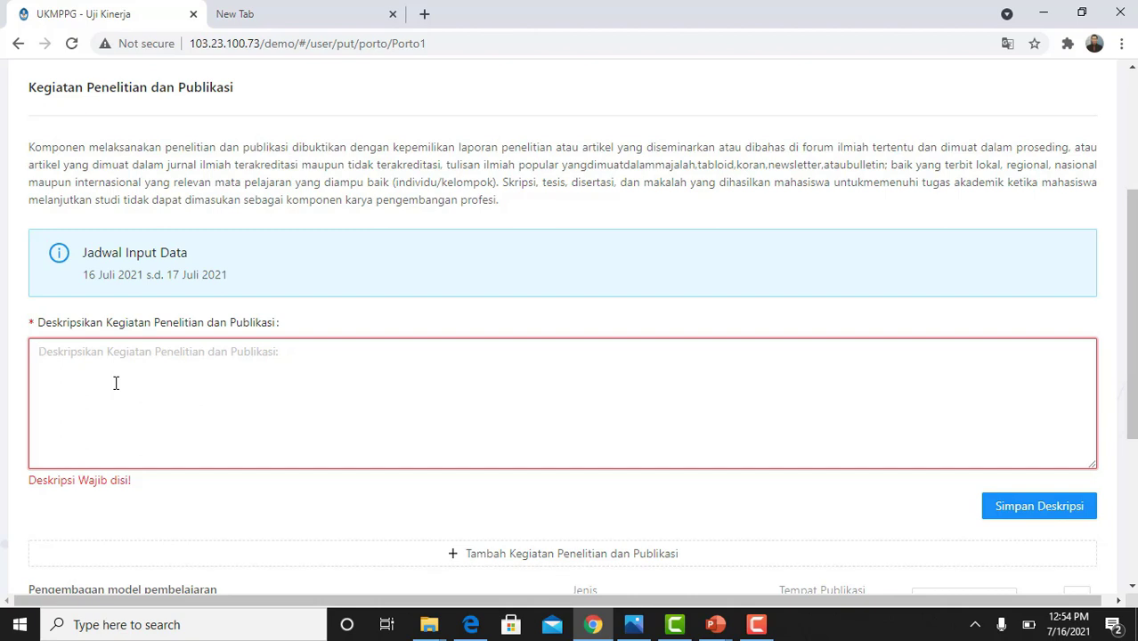
Enter the activity description "Publikasi di jurnal nasional terakreditasi sinta 2. judul......vol, tahun" and save it
{"action": "type", "text": "Pub"}
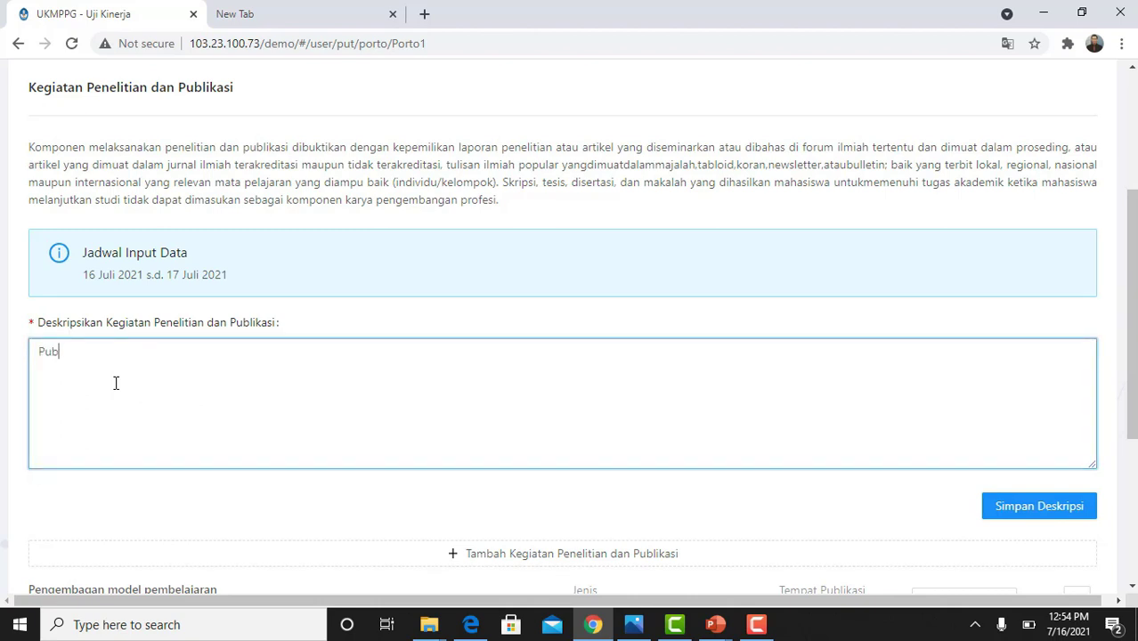
{"action": "type", "text": "likasi di jurnal nasio"}
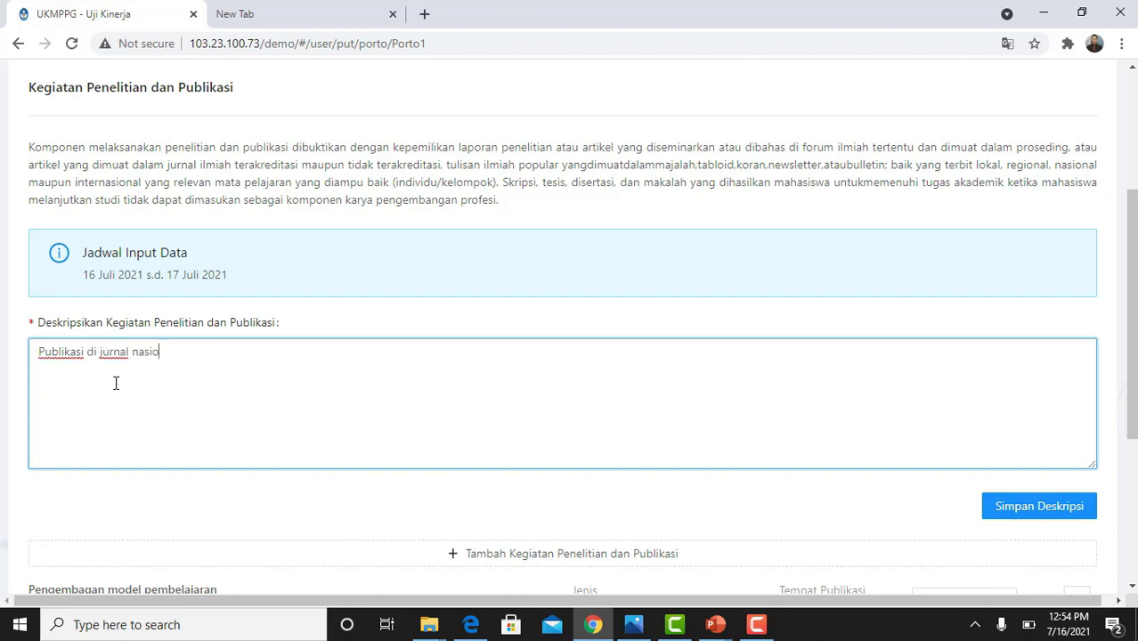
{"action": "type", "text": "nal terakredita"}
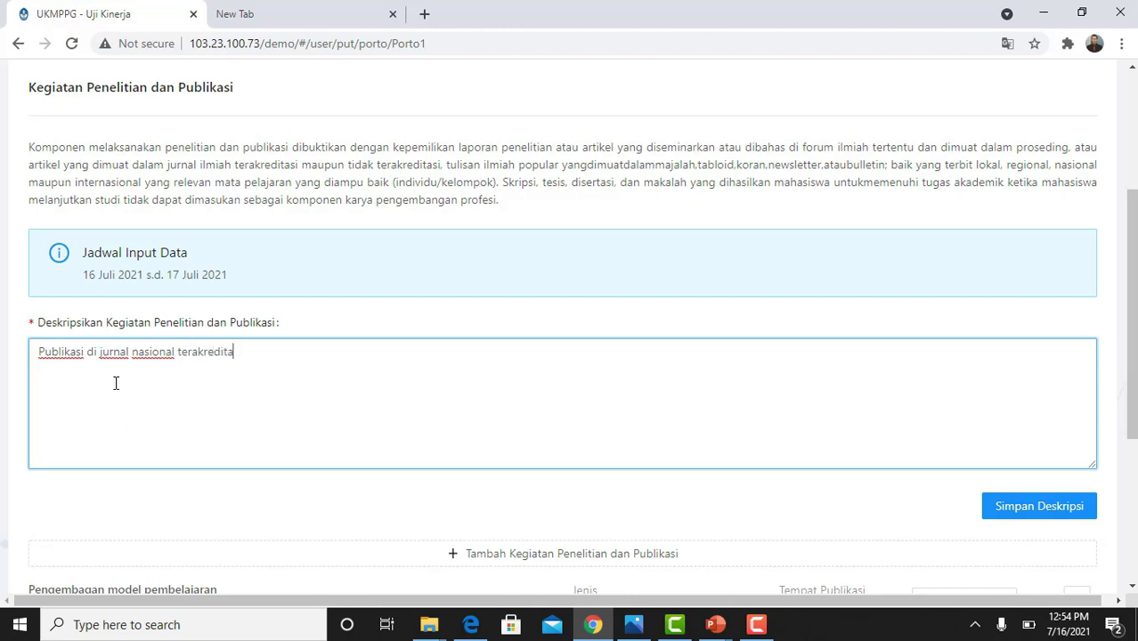
{"action": "type", "text": "si sinta 2."}
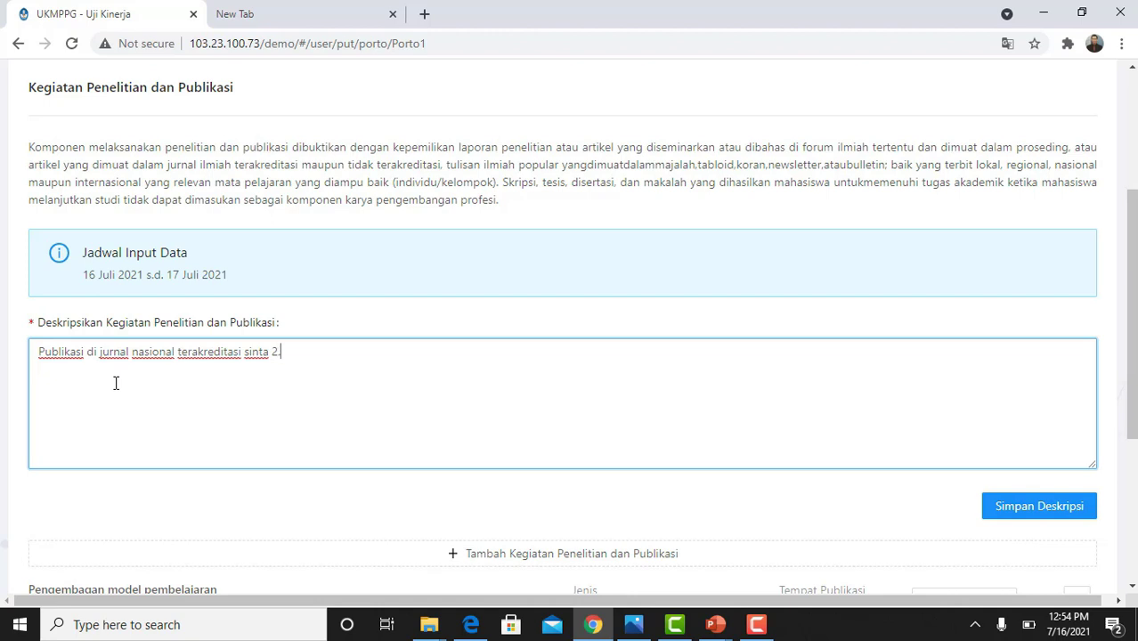
{"action": "type", "text": " judul......vol, tahun"}
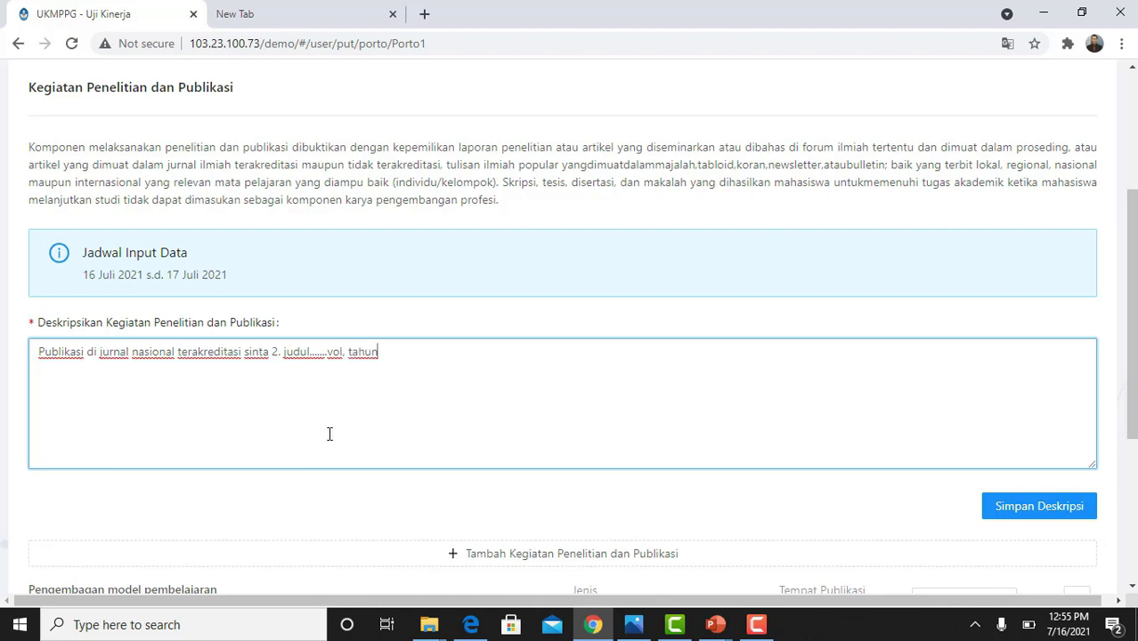
{"action": "scroll", "coordinate": [329, 434], "scroll_direction": "down", "scroll_amount": 1}
{"action": "scroll", "coordinate": [329, 434], "scroll_direction": "up", "scroll_amount": 1}
{"action": "scroll", "coordinate": [416, 396], "scroll_direction": "down", "scroll_amount": 1}
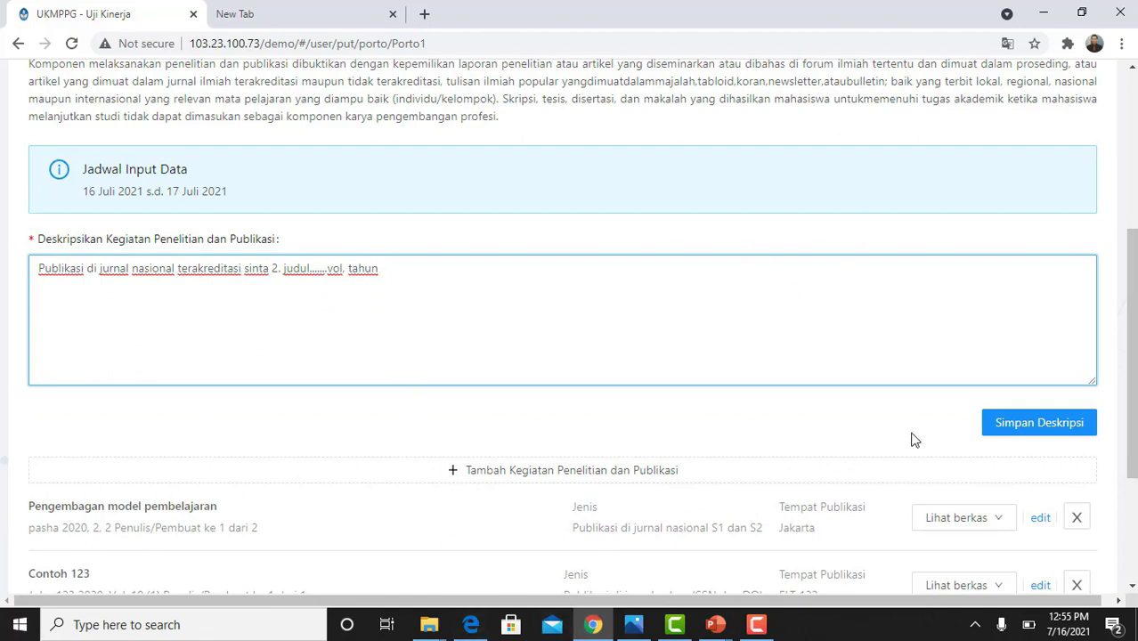
{"action": "left_click", "coordinate": [1021, 424]}
{"action": "scroll", "coordinate": [887, 347], "scroll_direction": "down", "scroll_amount": 1}
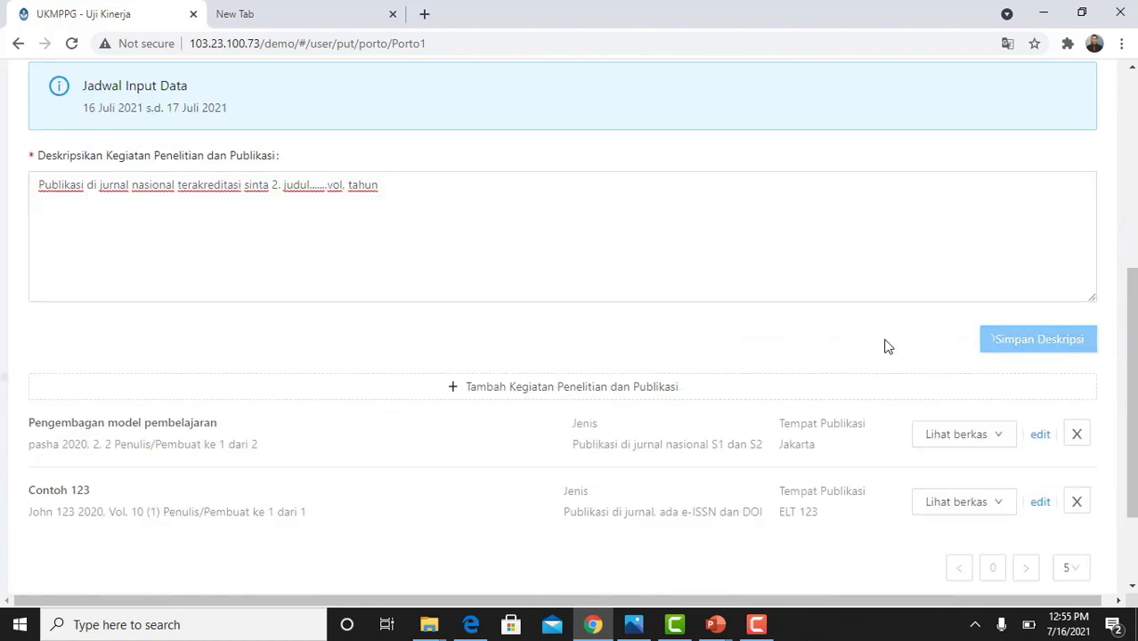
{"action": "scroll", "coordinate": [725, 376], "scroll_direction": "up", "scroll_amount": 1}
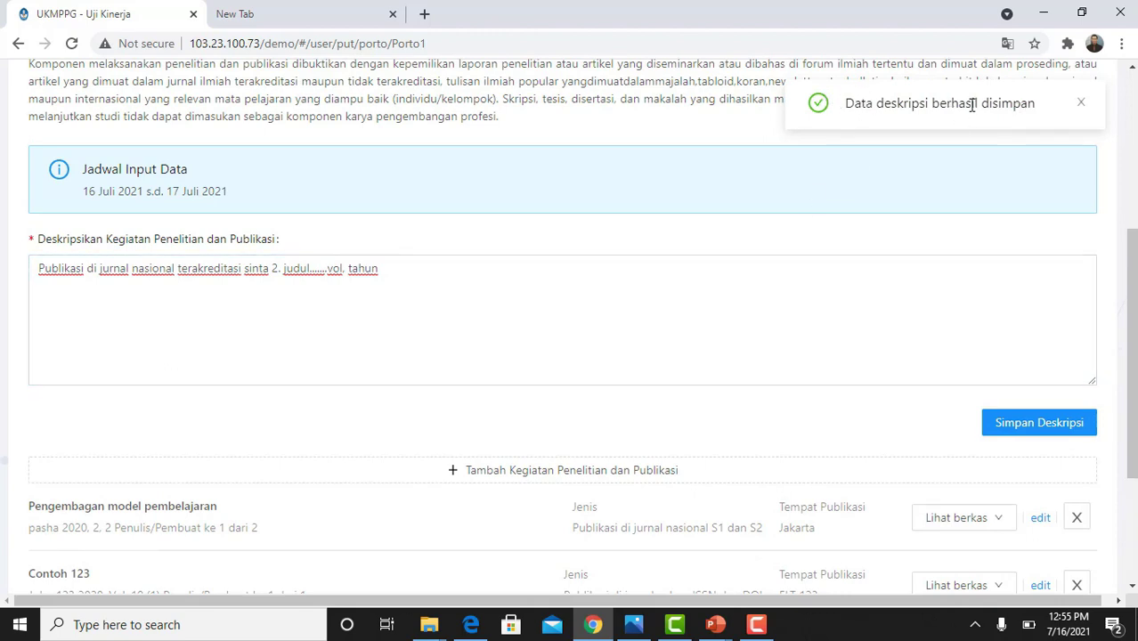
Add a new Kegiatan Penelitian dan Publikasi entry with the Judul "Pengembangan model pembelajaran"
{"action": "scroll", "coordinate": [670, 223], "scroll_direction": "down", "scroll_amount": 1}
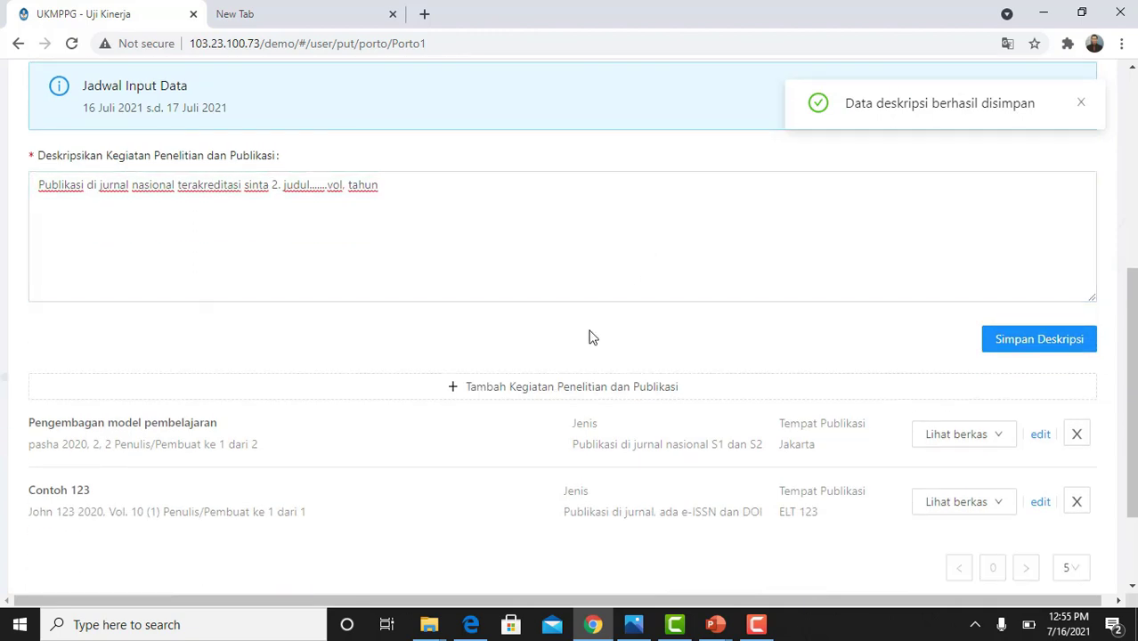
{"action": "left_click", "coordinate": [517, 389]}
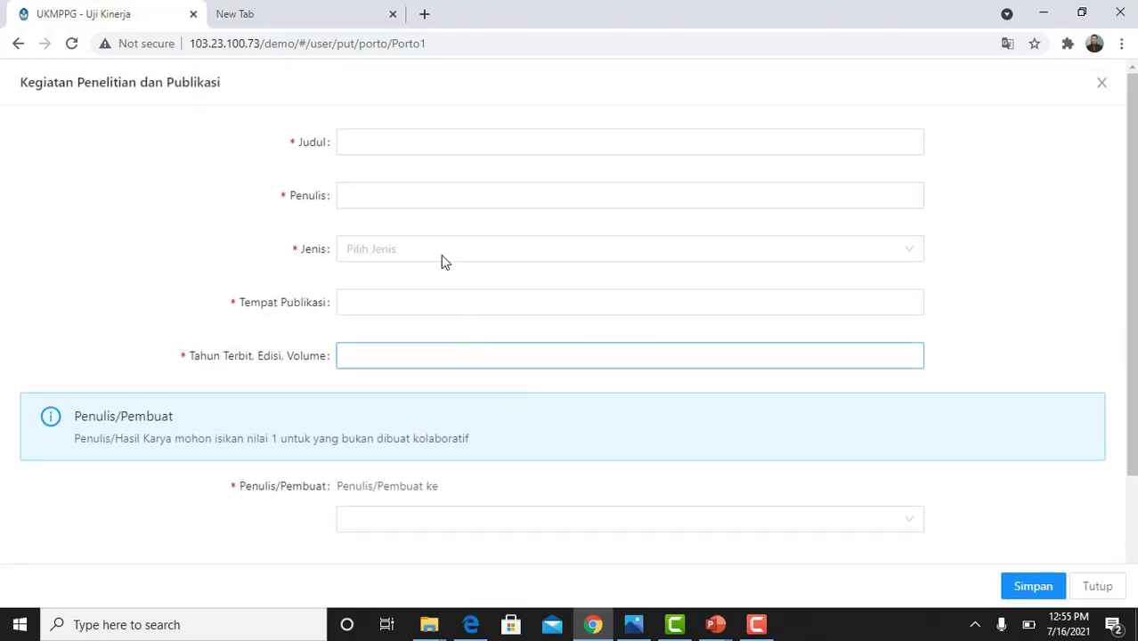
{"action": "left_click", "coordinate": [373, 139]}
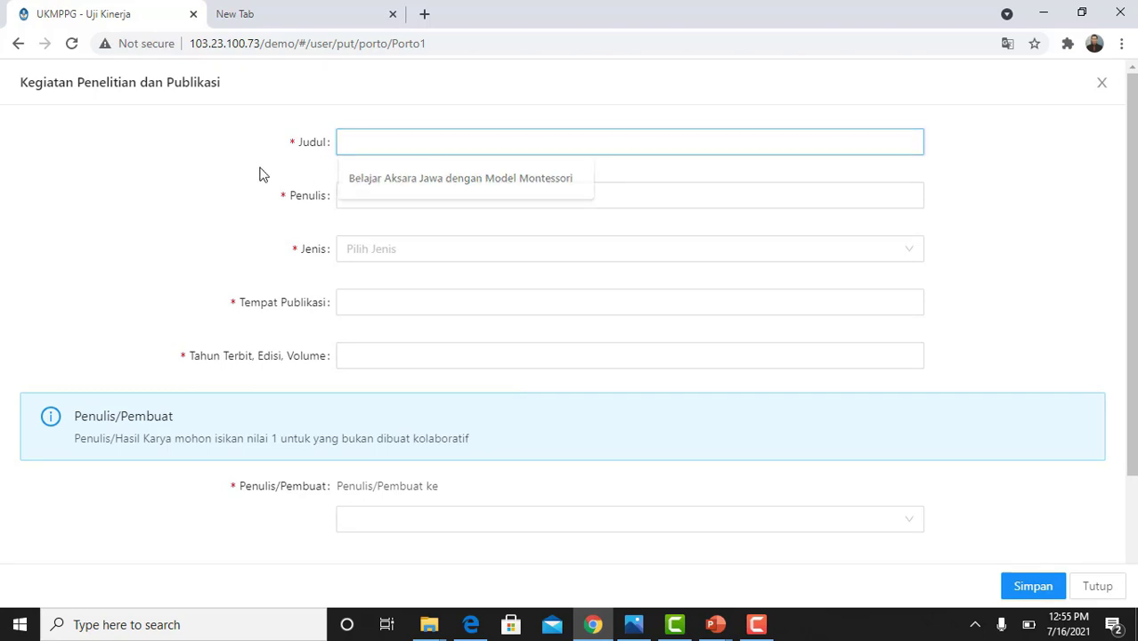
{"action": "left_click", "coordinate": [343, 143]}
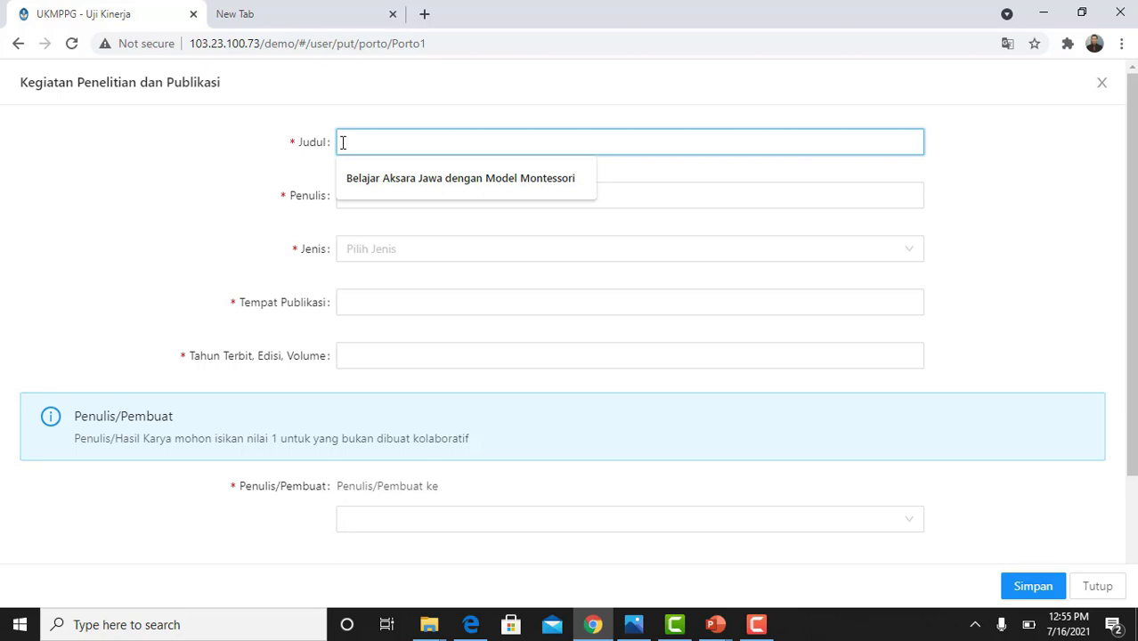
{"action": "type", "text": "Pengembn"}
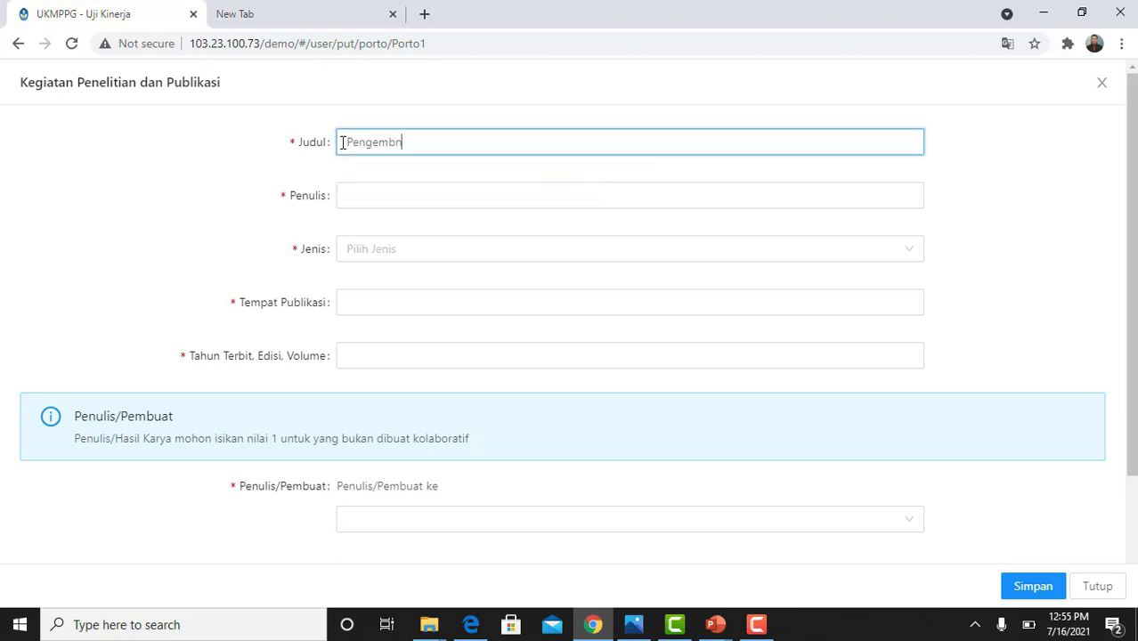
{"action": "type", "text": "gan mo"}
{"action": "key", "text": "BackSpace"}
{"action": "key", "text": "BackSpace"}
{"action": "key", "text": "BackSpace"}
{"action": "key", "text": "BackSpace"}
{"action": "key", "text": "BackSpace"}
{"action": "key", "text": "BackSpace"}
{"action": "type", "text": "angan model pm"}
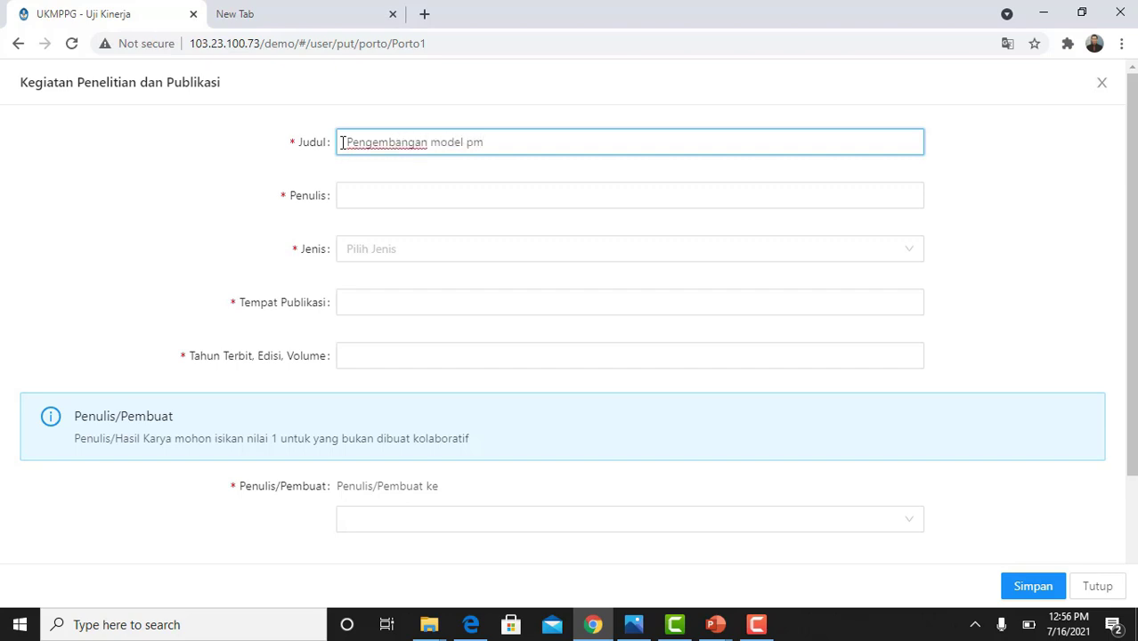
{"action": "key", "text": "BackSpace"}
{"action": "type", "text": "embelajaran"}
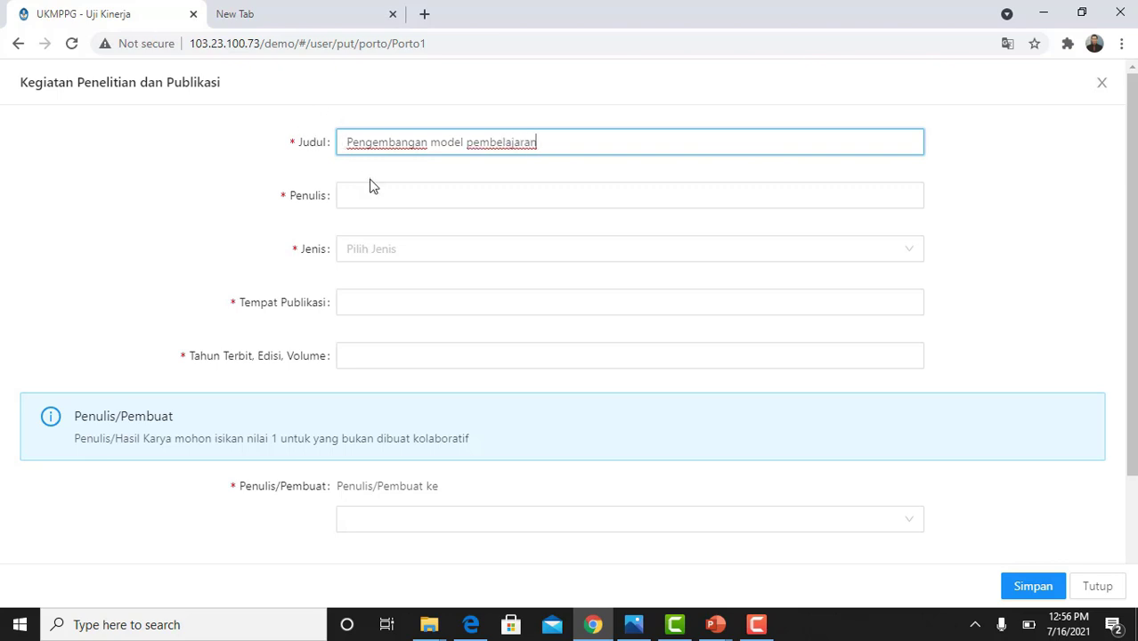
Fill in the author's name under Penulis and set Jenis to "Publikasi di jurnal nasional S1 dan S2"
{"action": "left_click", "coordinate": [420, 202]}
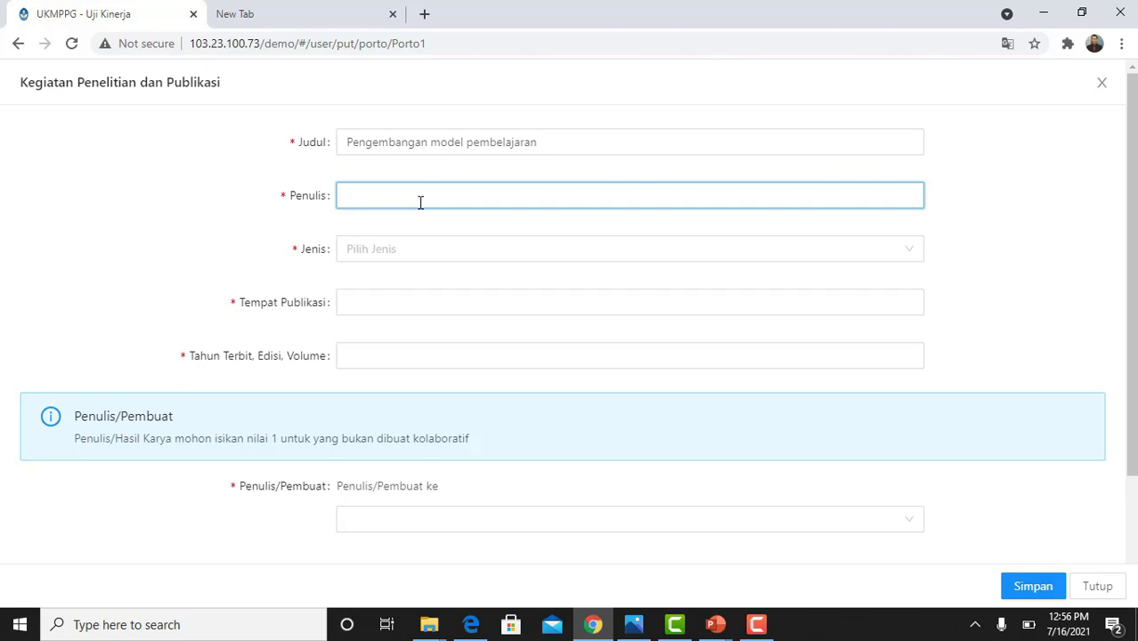
{"action": "type", "text": "ar"}
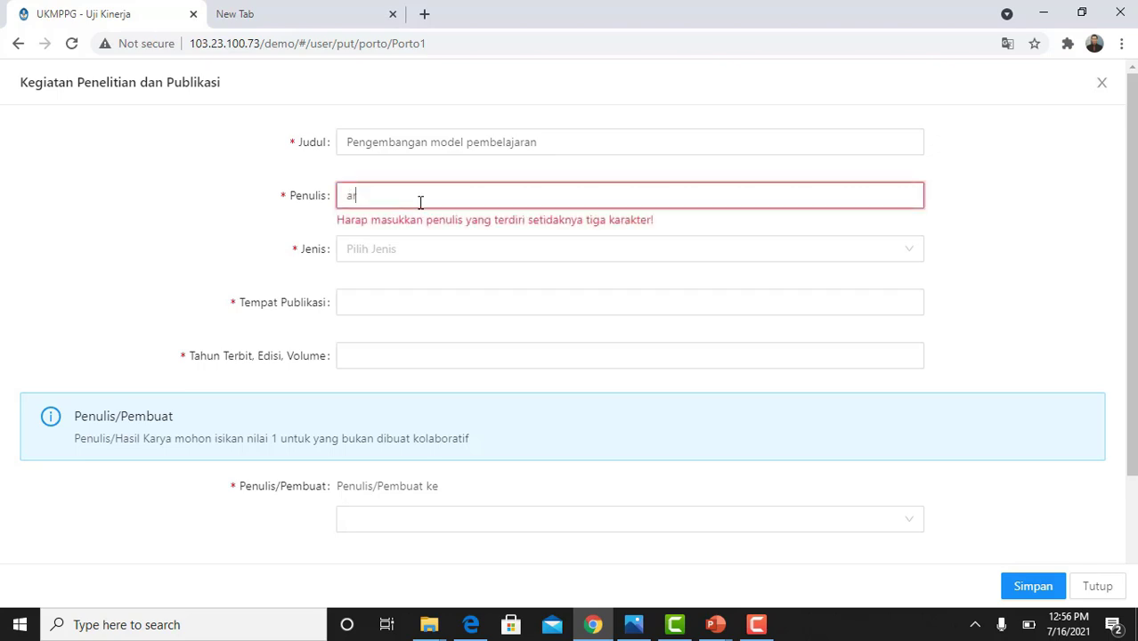
{"action": "type", "text": "yo"}
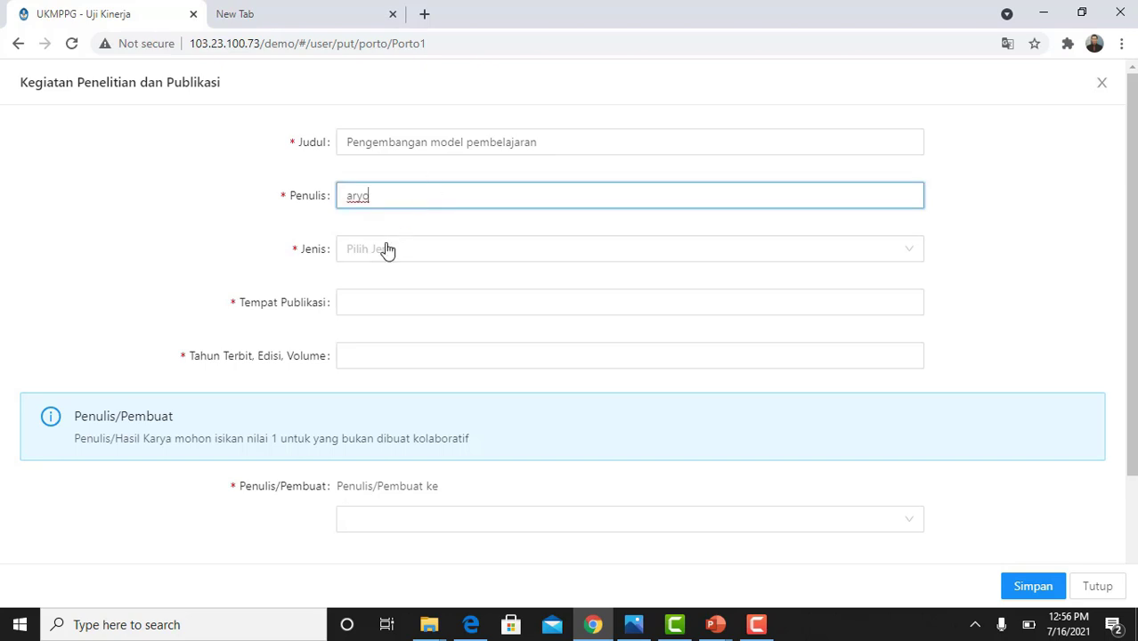
{"action": "left_click", "coordinate": [388, 250]}
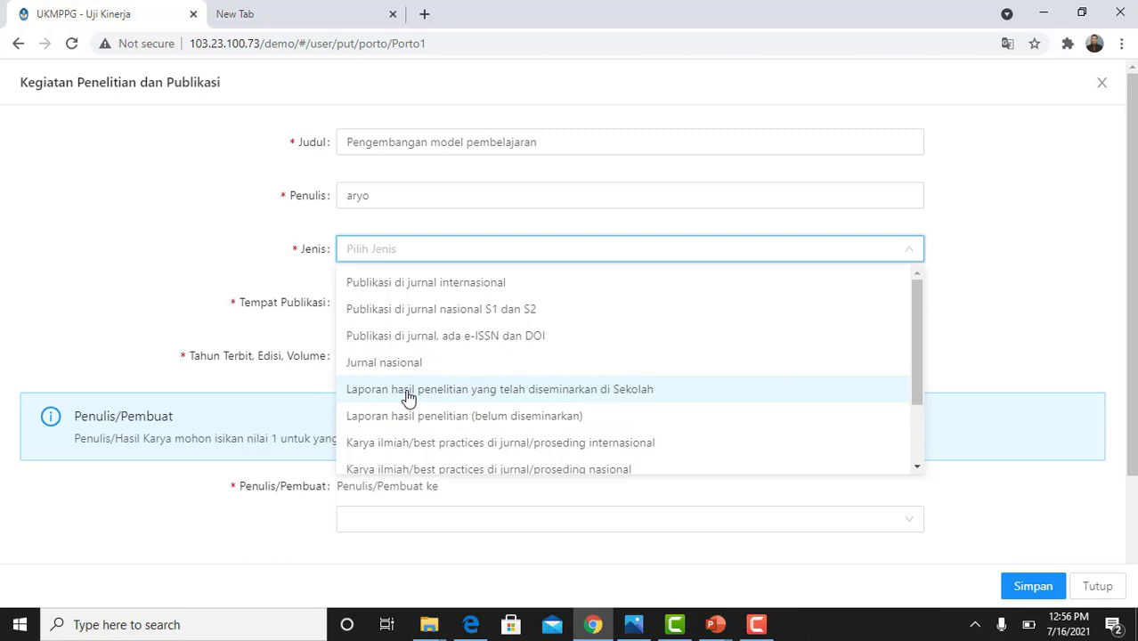
{"action": "scroll", "coordinate": [408, 396], "scroll_direction": "down", "scroll_amount": 1}
{"action": "scroll", "coordinate": [405, 394], "scroll_direction": "up", "scroll_amount": 1}
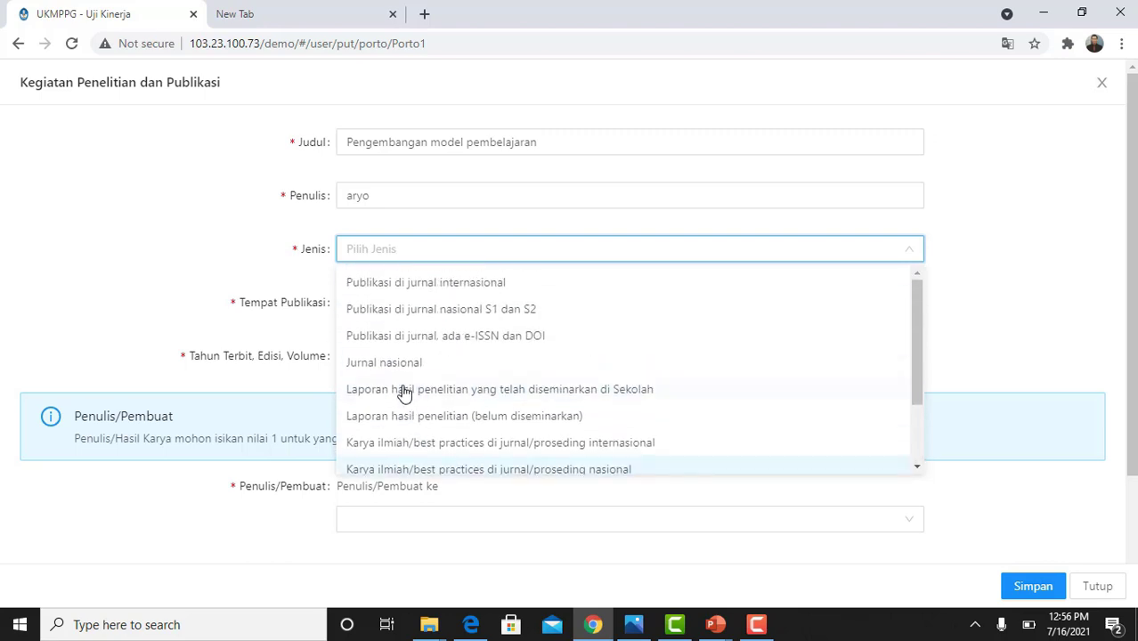
{"action": "left_click", "coordinate": [392, 311]}
Set Tempat Publikasi to "Jakarta" and Tahun Terbit, Edisi, Volume to "2019, 2, 2"
{"action": "left_click", "coordinate": [392, 309]}
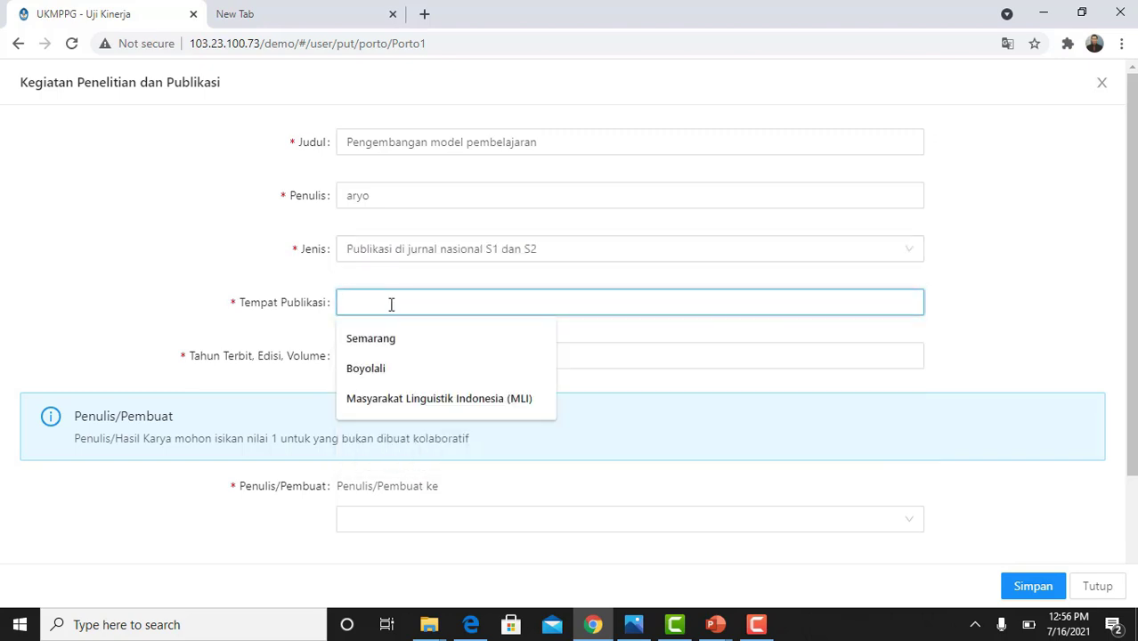
{"action": "type", "text": "J"}
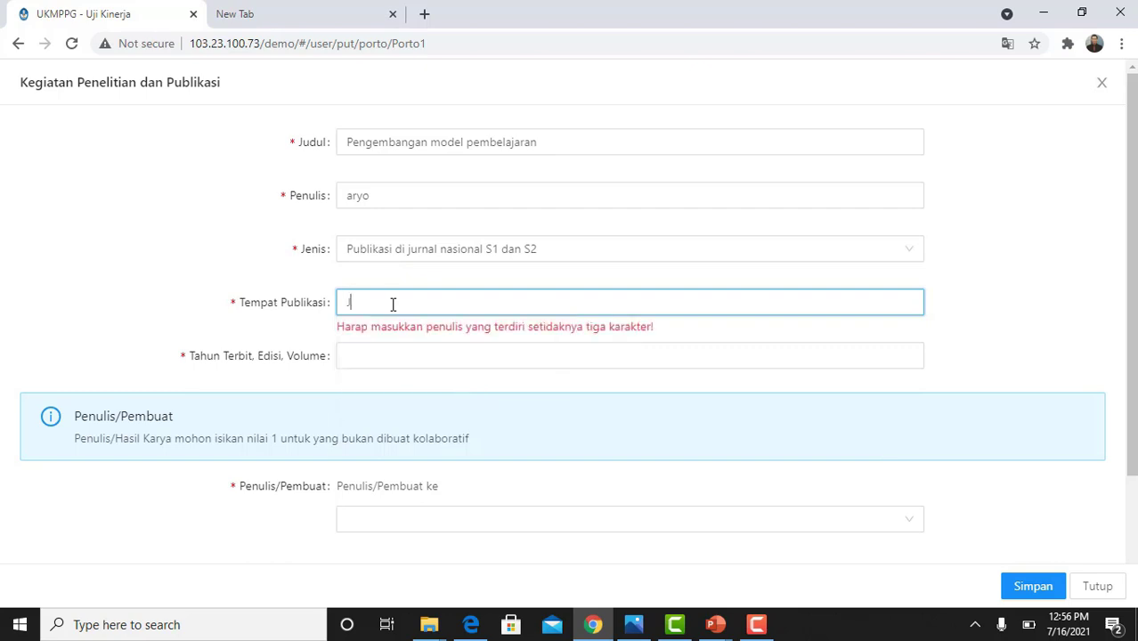
{"action": "type", "text": "akarta"}
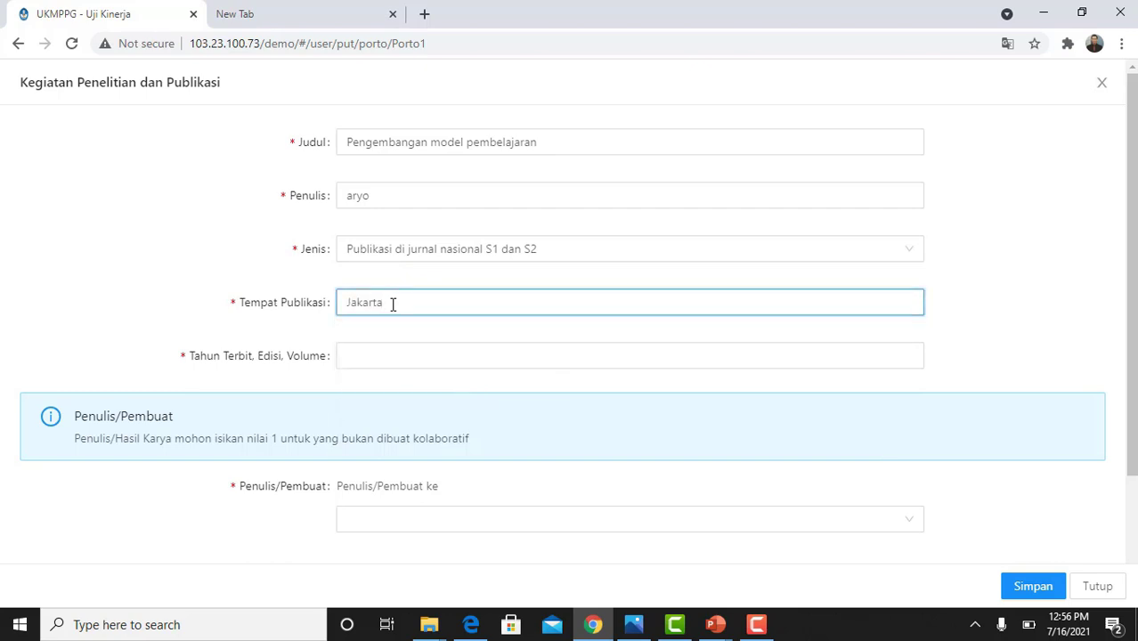
{"action": "left_click", "coordinate": [377, 354]}
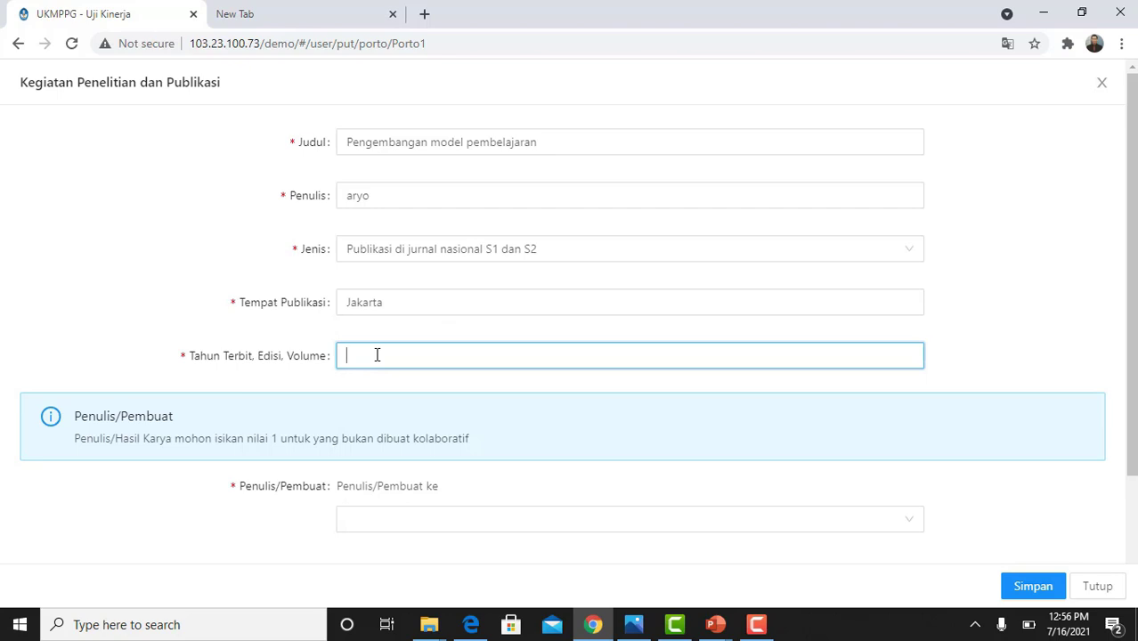
{"action": "type", "text": "2019, 2, 2"}
Set the author's position in Penulis/Pembuat ke to 1
{"action": "scroll", "coordinate": [445, 402], "scroll_direction": "down", "scroll_amount": 3}
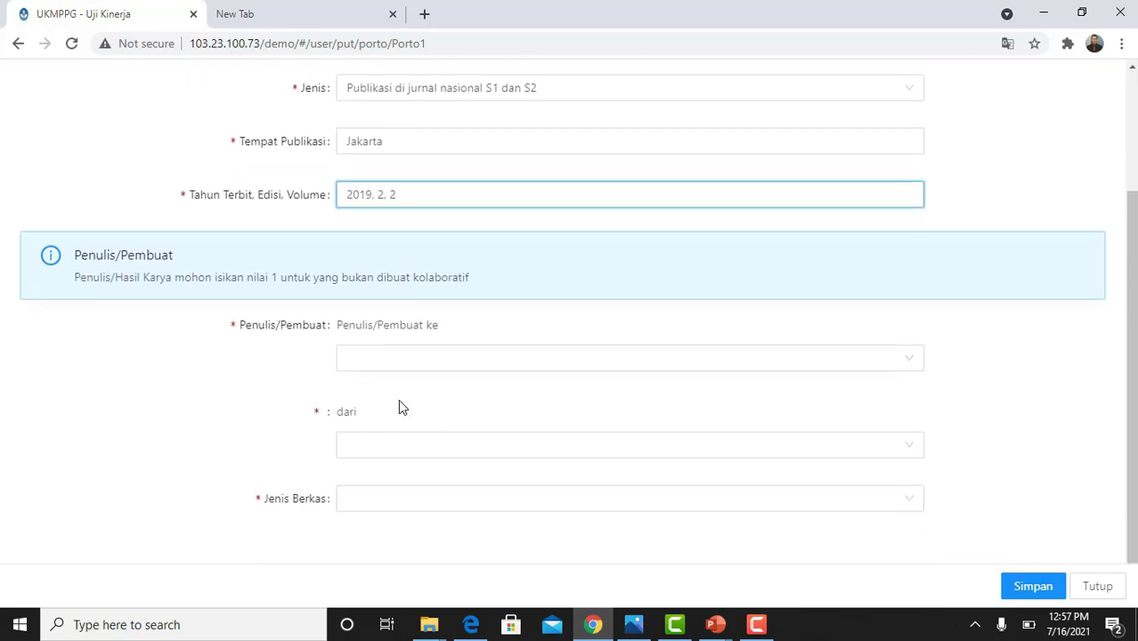
{"action": "left_click", "coordinate": [371, 369]}
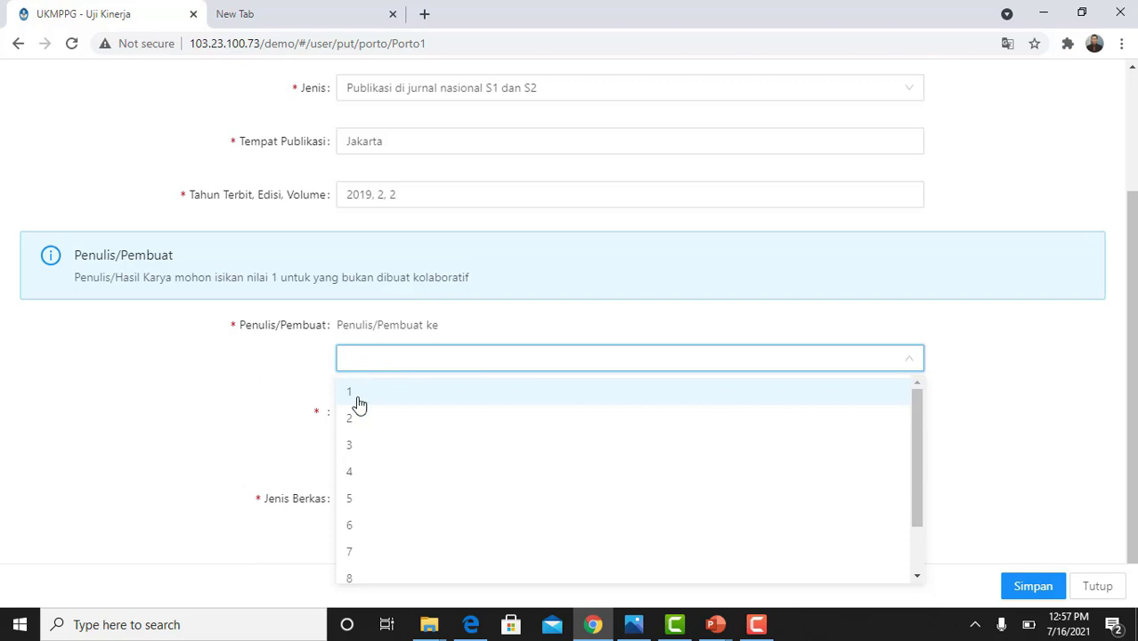
{"action": "left_click", "coordinate": [358, 399]}
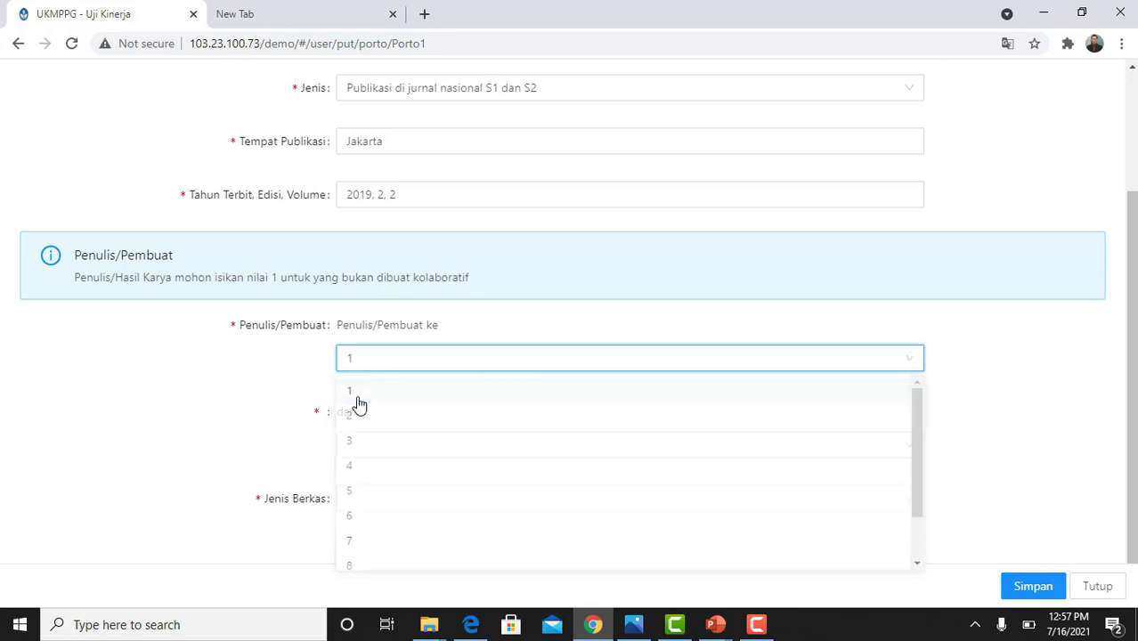
Set the total number of authors under dari to 2 and Jenis Berkas to "Dokumen File"
{"action": "left_click", "coordinate": [361, 445]}
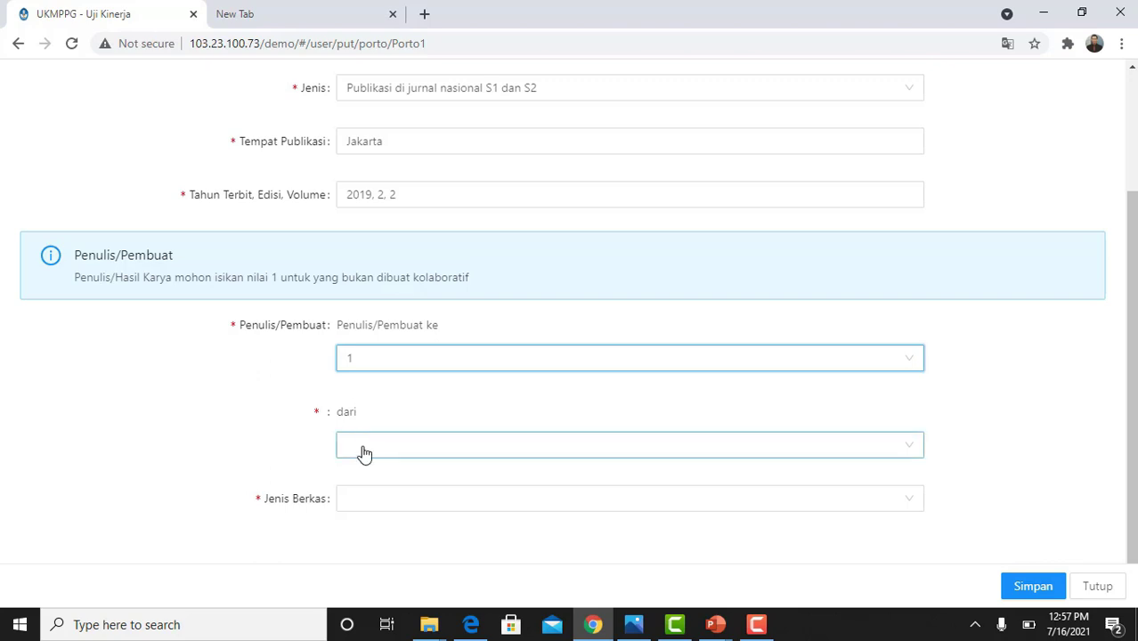
{"action": "scroll", "coordinate": [355, 263], "scroll_direction": "up", "scroll_amount": 1}
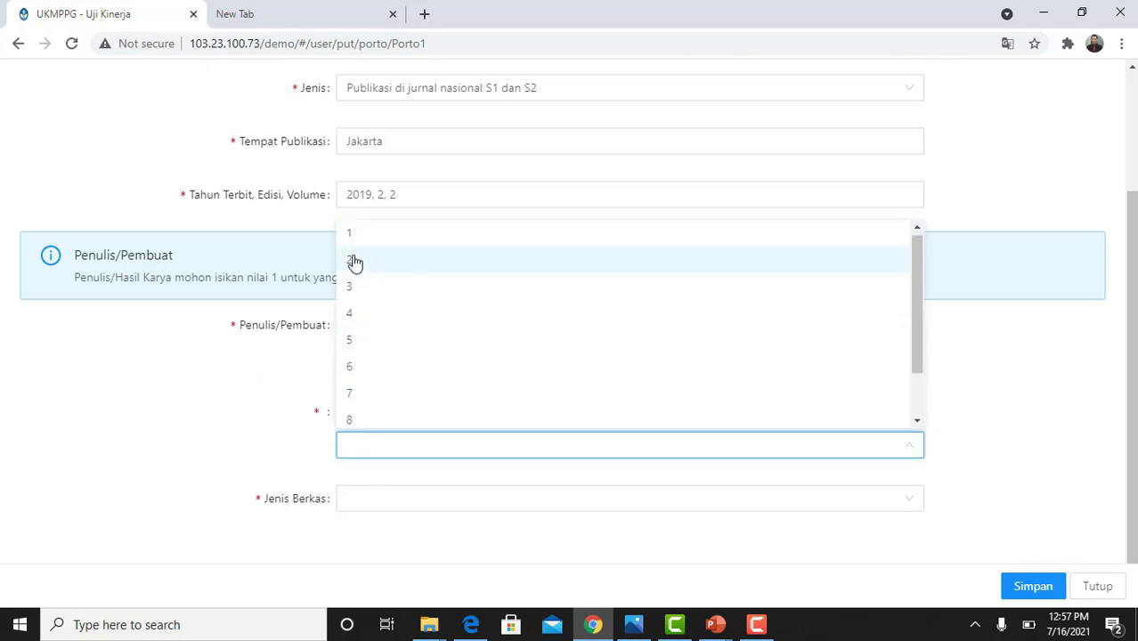
{"action": "left_click", "coordinate": [354, 263]}
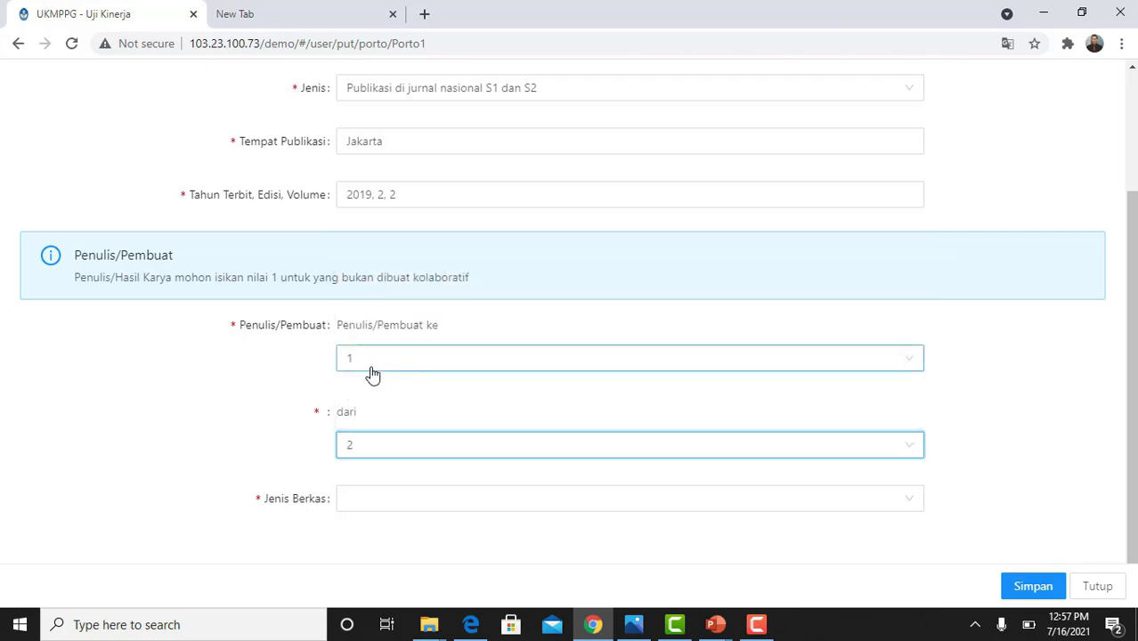
{"action": "left_click", "coordinate": [907, 506]}
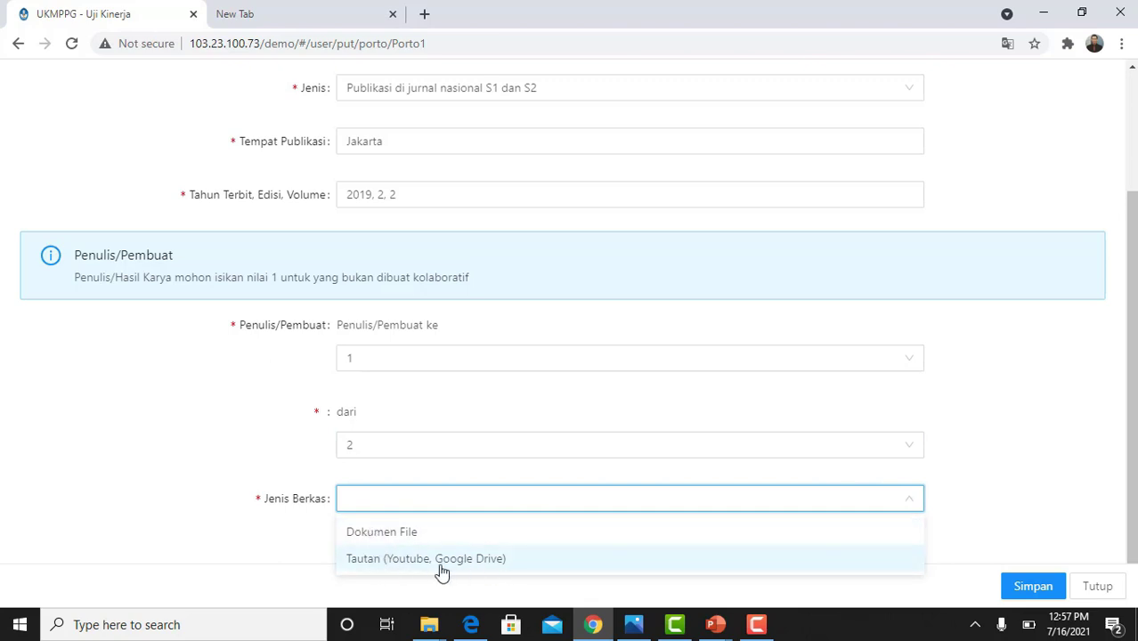
{"action": "left_click", "coordinate": [381, 535]}
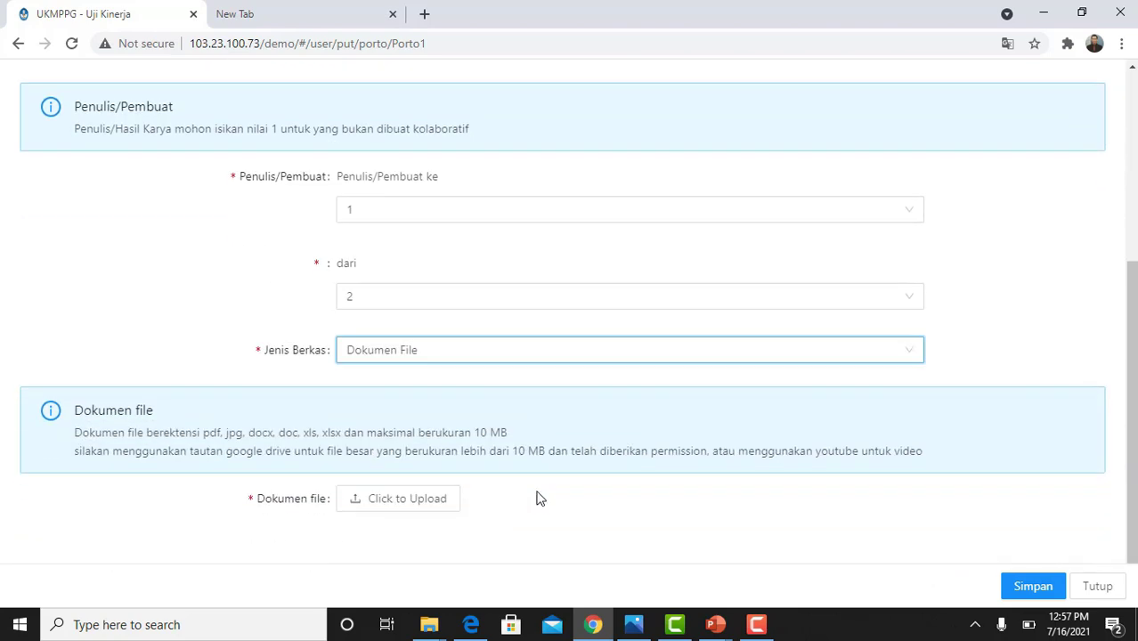
Upload the PDF file 1 from DATA1 (D:) as the Dokumen file and save the publication entry
{"action": "left_click", "coordinate": [410, 506]}
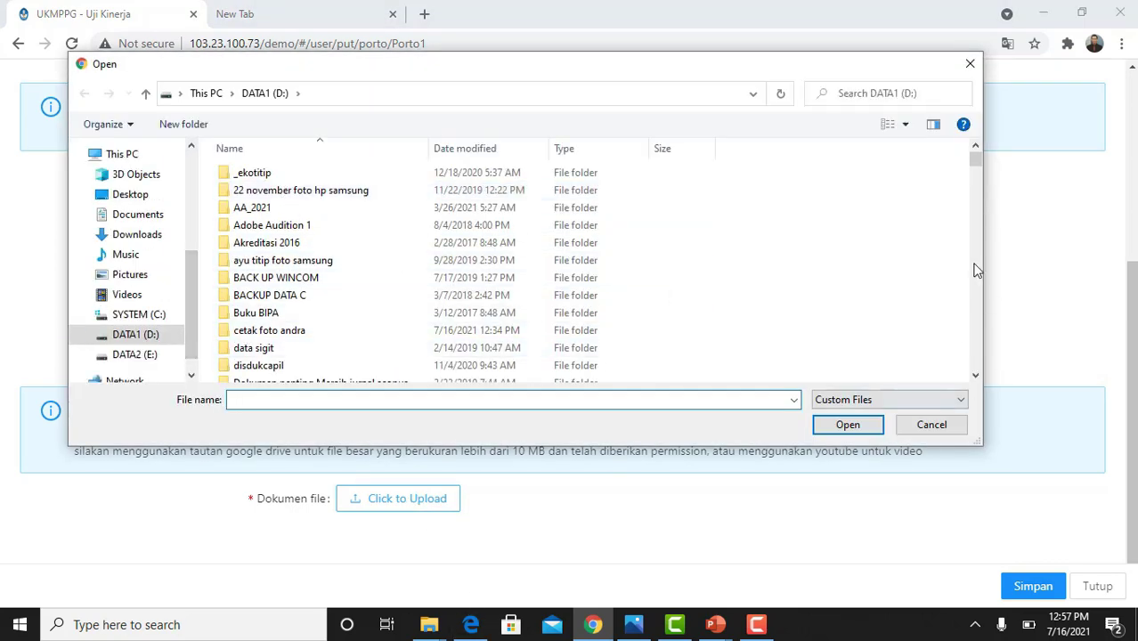
{"action": "left_click", "coordinate": [976, 376]}
{"action": "left_click_drag", "start_coordinate": [976, 378], "coordinate": [976, 378]}
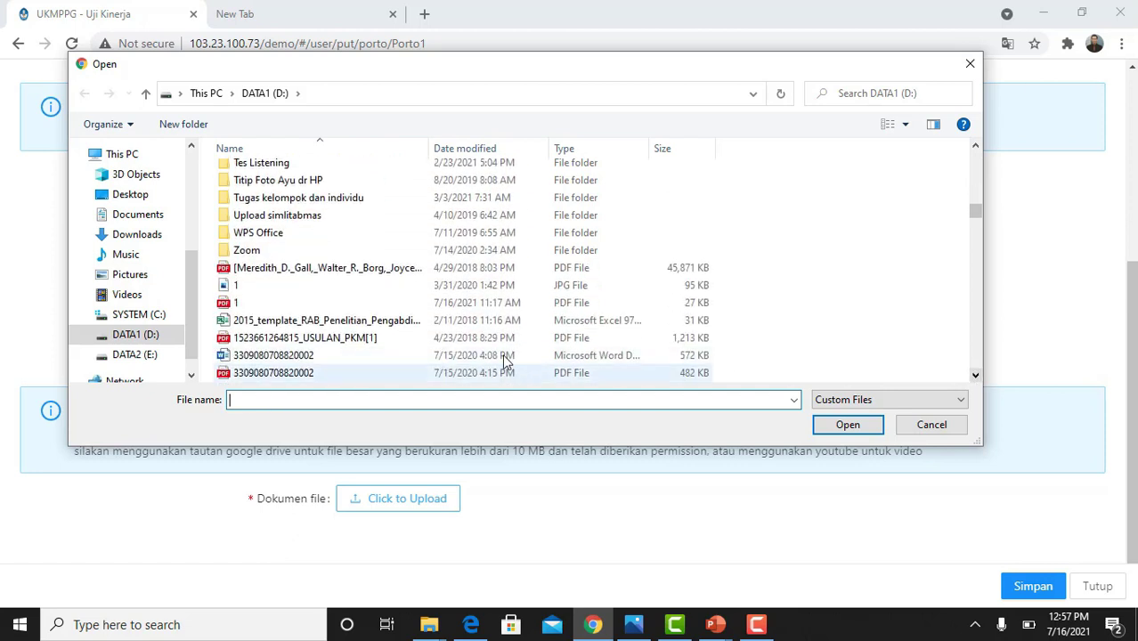
{"action": "left_click", "coordinate": [234, 303]}
{"action": "left_click", "coordinate": [848, 425]}
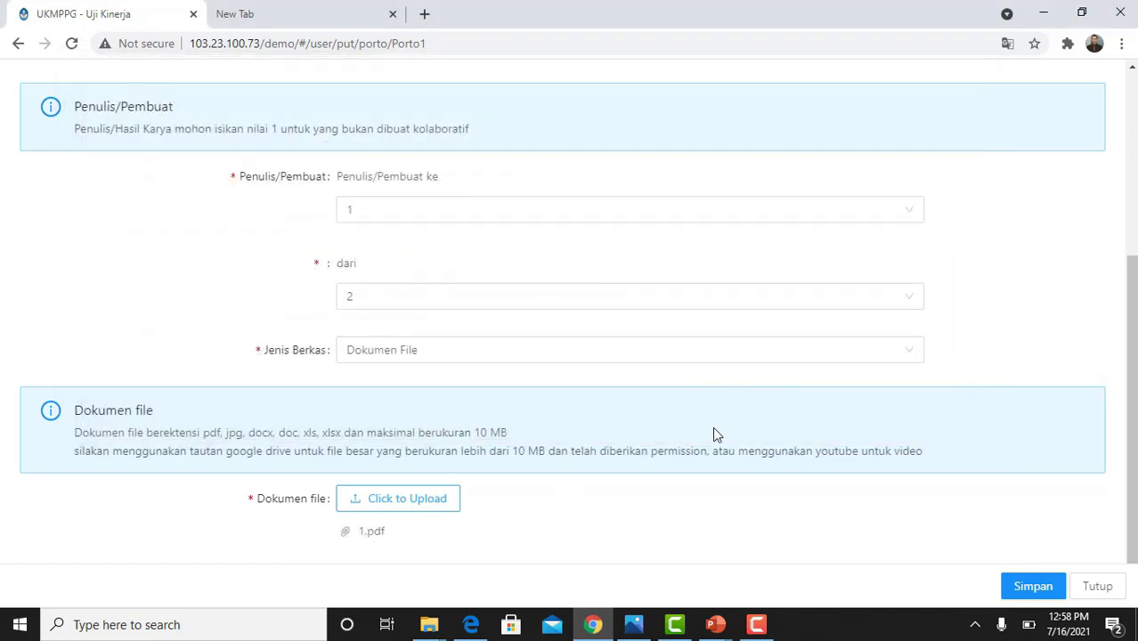
{"action": "scroll", "coordinate": [712, 431], "scroll_direction": "down", "scroll_amount": 1}
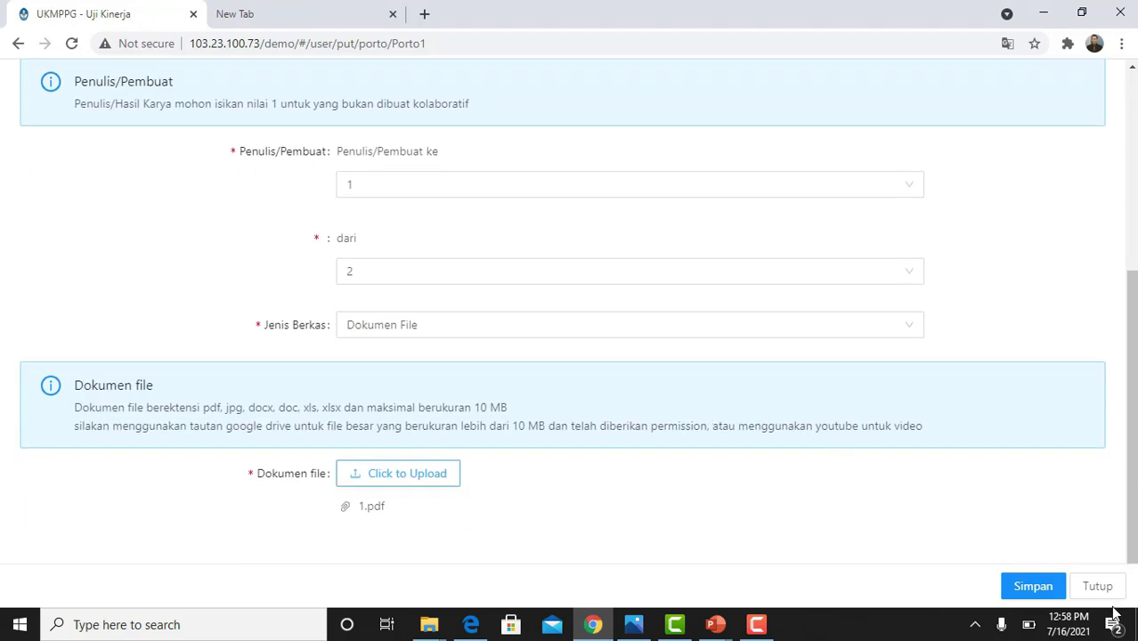
{"action": "left_click", "coordinate": [1033, 587]}
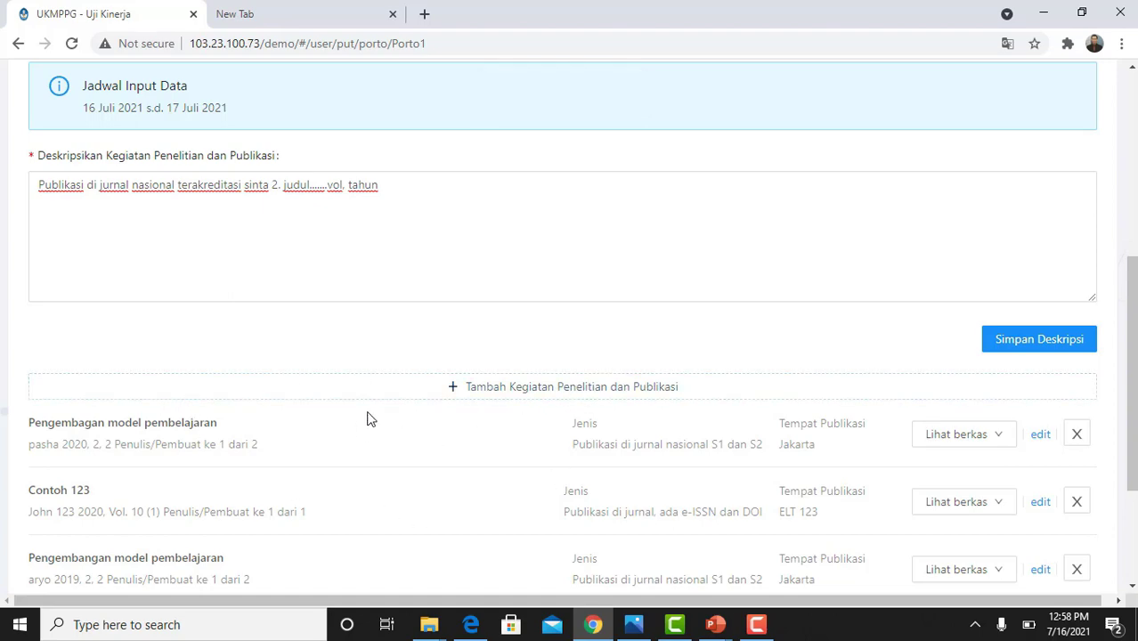
Review the Kegiatan Penelitian dan Publikasi description and the list of entries below it
{"action": "scroll", "coordinate": [588, 492], "scroll_direction": "up", "scroll_amount": 5}
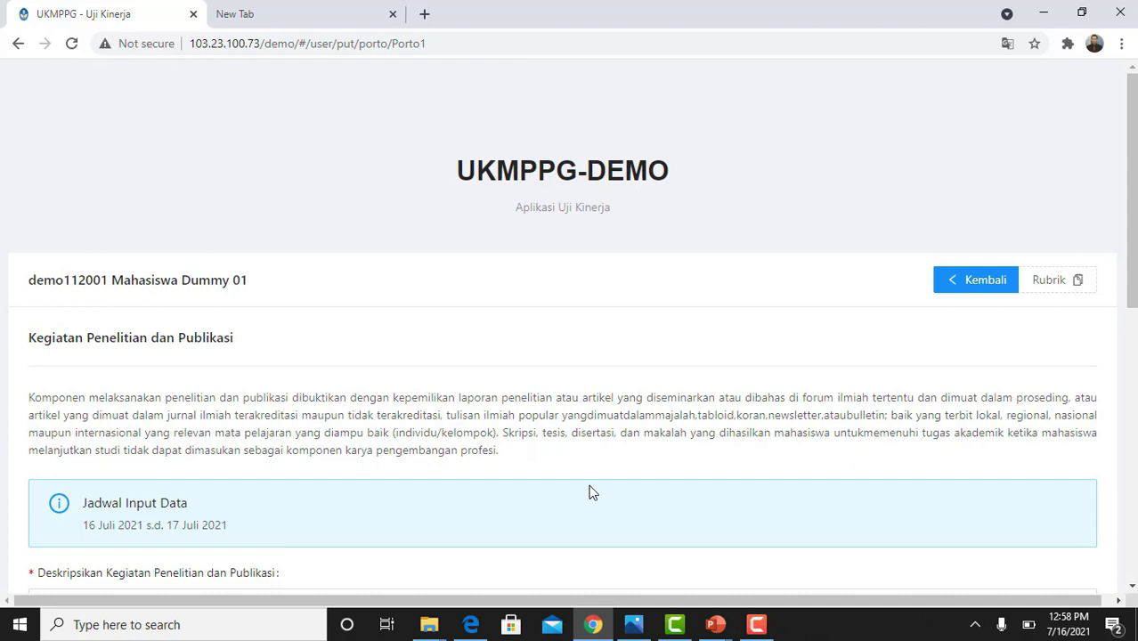
{"action": "scroll", "coordinate": [589, 492], "scroll_direction": "down", "scroll_amount": 4}
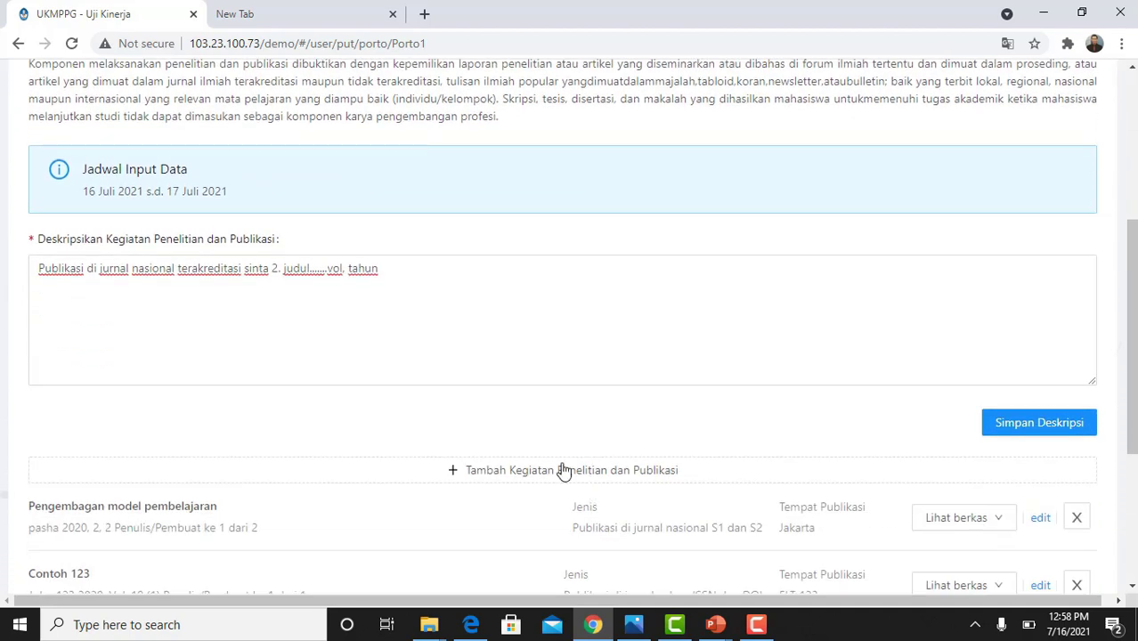
{"action": "left_click", "coordinate": [399, 264]}
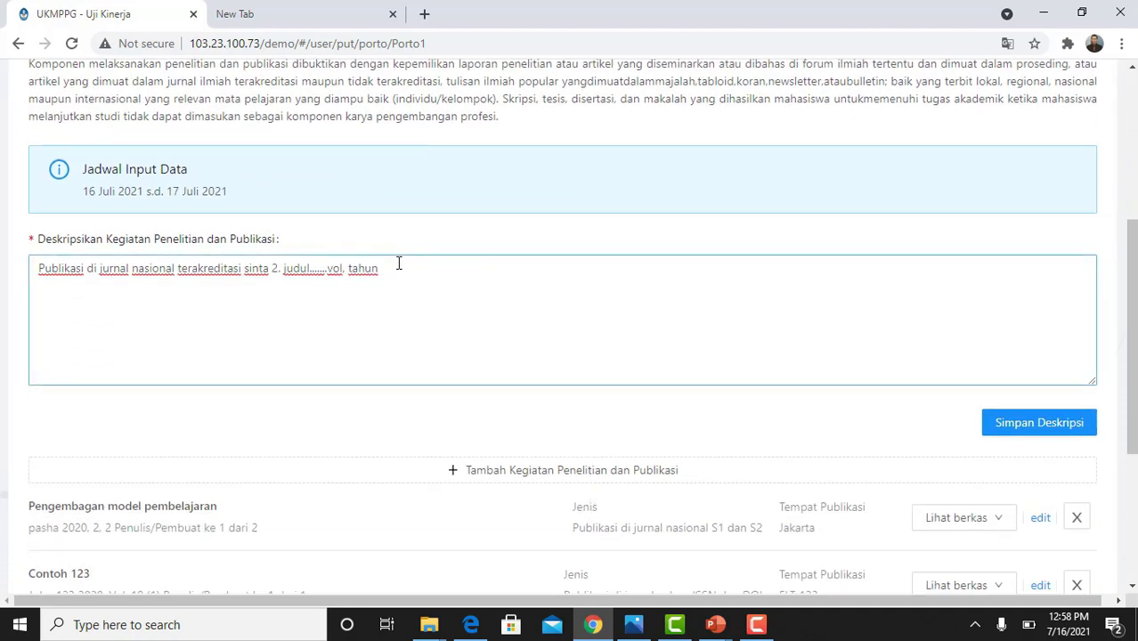
{"action": "left_click", "coordinate": [1047, 418]}
{"action": "scroll", "coordinate": [942, 440], "scroll_direction": "down", "scroll_amount": 2}
{"action": "scroll", "coordinate": [942, 440], "scroll_direction": "up", "scroll_amount": 2}
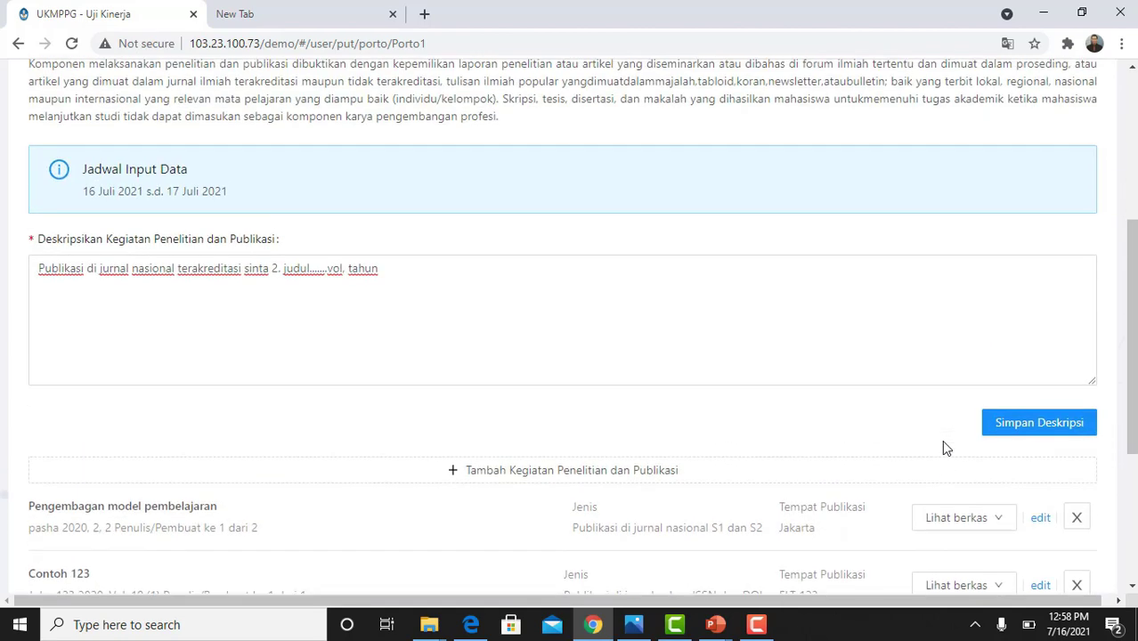
{"action": "scroll", "coordinate": [943, 442], "scroll_direction": "down", "scroll_amount": 2}
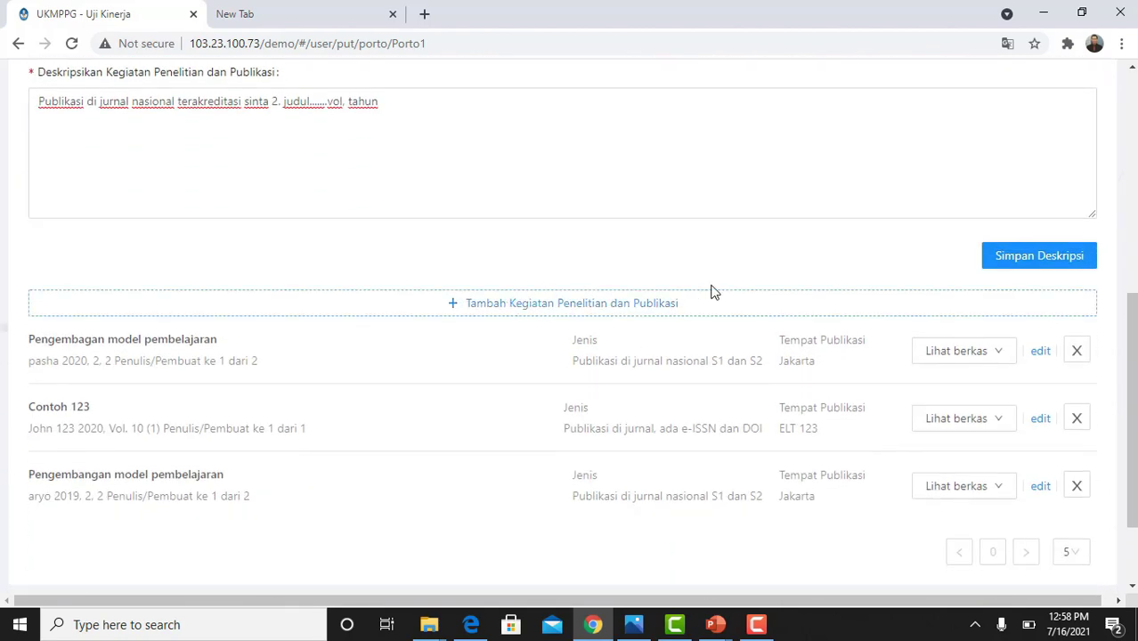
{"action": "scroll", "coordinate": [713, 292], "scroll_direction": "up", "scroll_amount": 5}
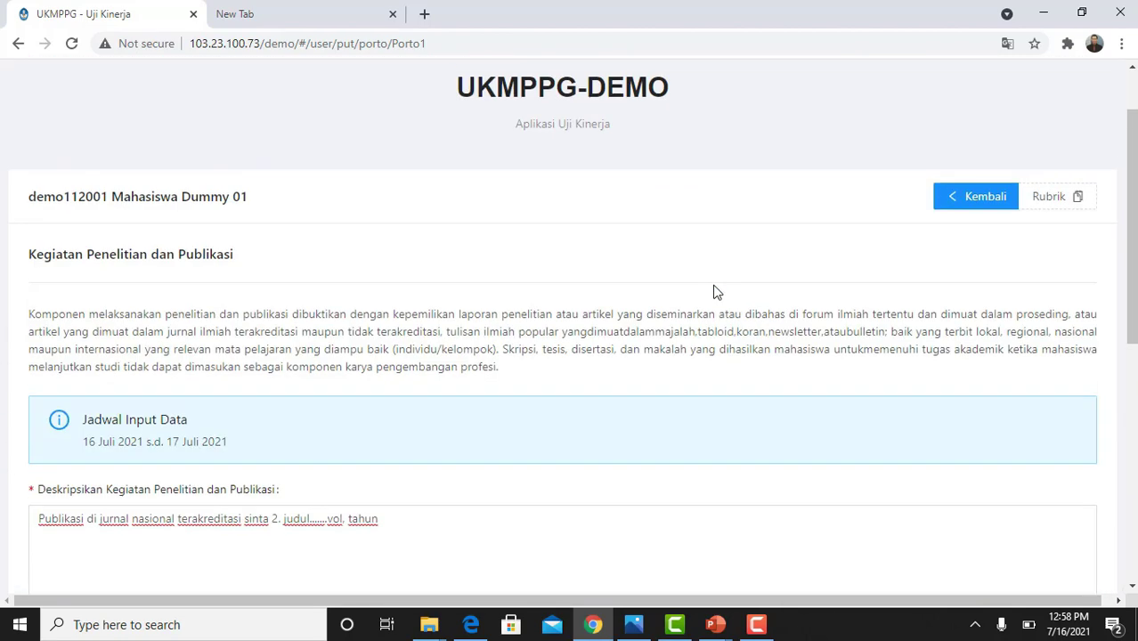
Return to the portfolio overview and open the Kegiatan Refleksi Diri component
{"action": "left_click", "coordinate": [971, 204]}
{"action": "scroll", "coordinate": [514, 326], "scroll_direction": "down", "scroll_amount": 1}
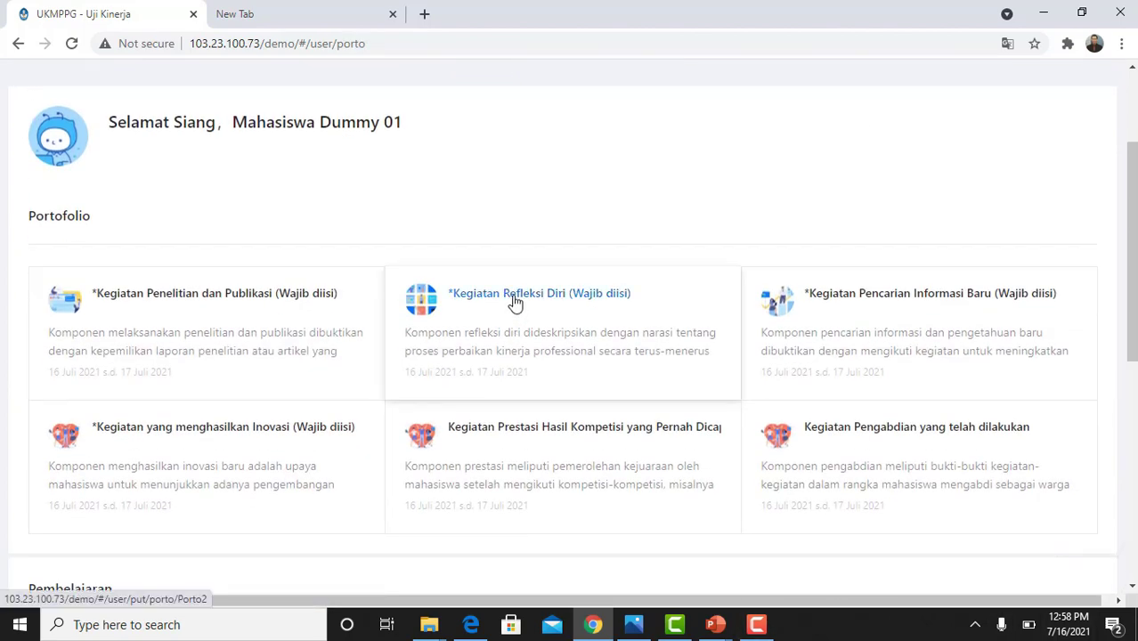
{"action": "left_click", "coordinate": [514, 303]}
{"action": "scroll", "coordinate": [514, 298], "scroll_direction": "down", "scroll_amount": 2}
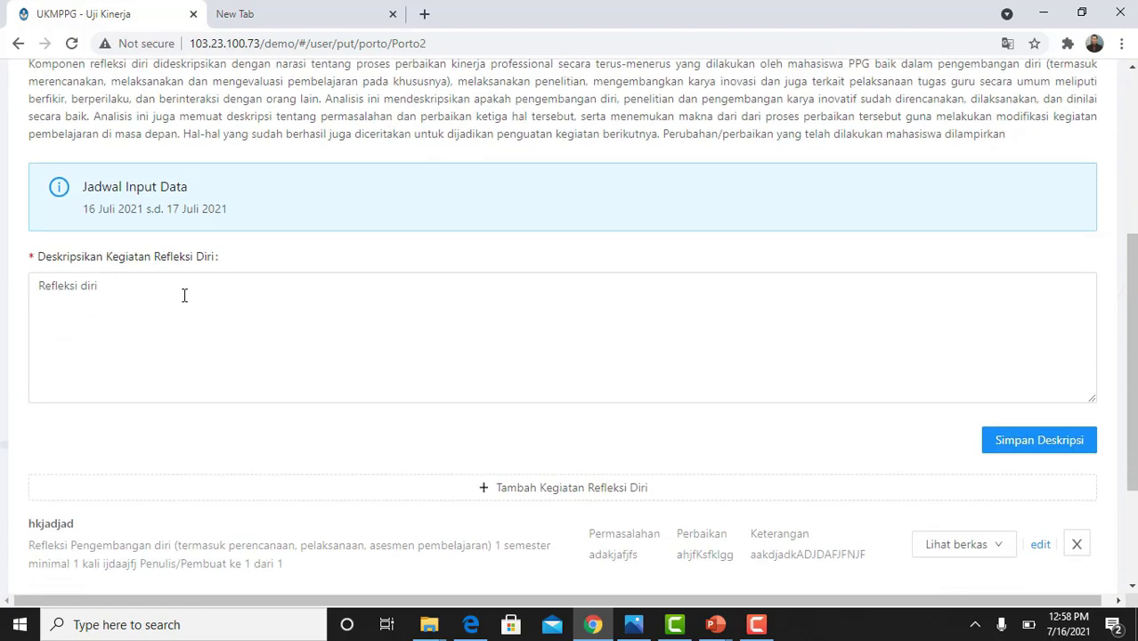
Replace the Kegiatan Refleksi Diri description with "Deskripsikan......" and save it
{"action": "left_click", "coordinate": [134, 294]}
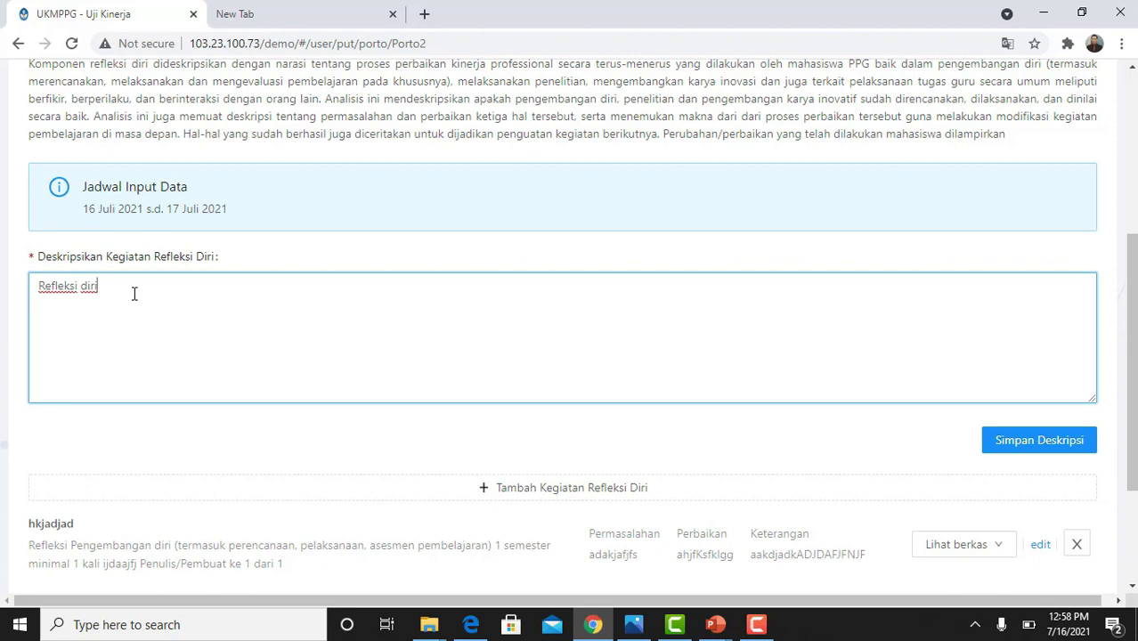
{"action": "key", "text": "BackSpace"}
{"action": "key", "text": "BackSpace"}
{"action": "key", "text": "BackSpace"}
{"action": "key", "text": "BackSpace"}
{"action": "key", "text": "BackSpace"}
{"action": "key", "text": "BackSpace"}
{"action": "key", "text": "BackSpace"}
{"action": "key", "text": "BackSpace"}
{"action": "key", "text": "BackSpace"}
{"action": "key", "text": "BackSpace"}
{"action": "key", "text": "BackSpace"}
{"action": "key", "text": "BackSpace"}
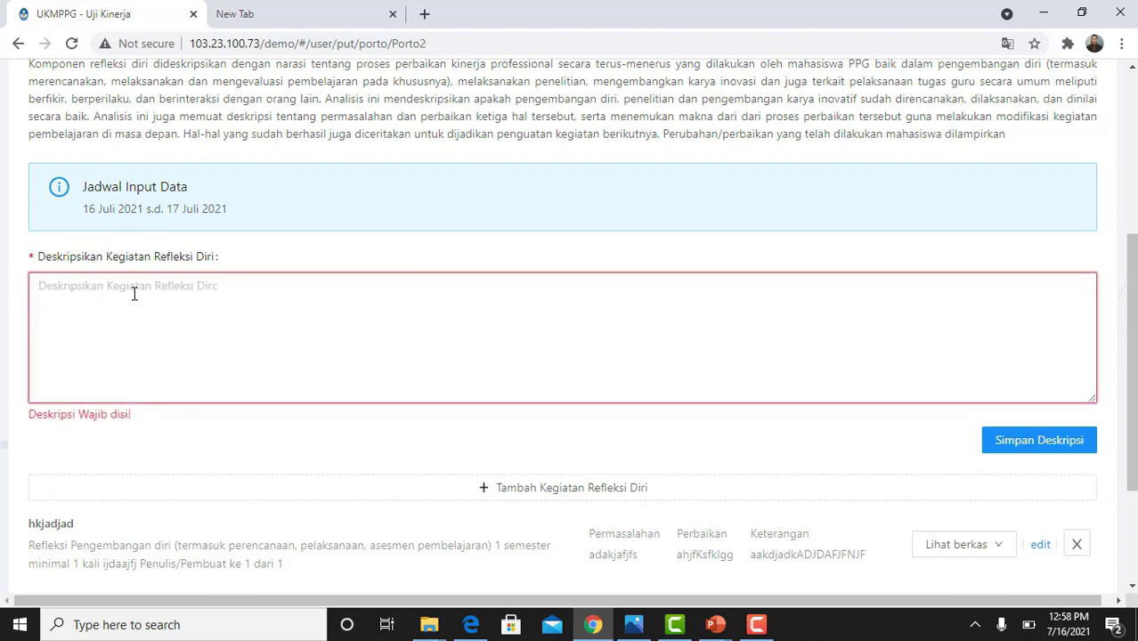
{"action": "type", "text": "Deskrips"}
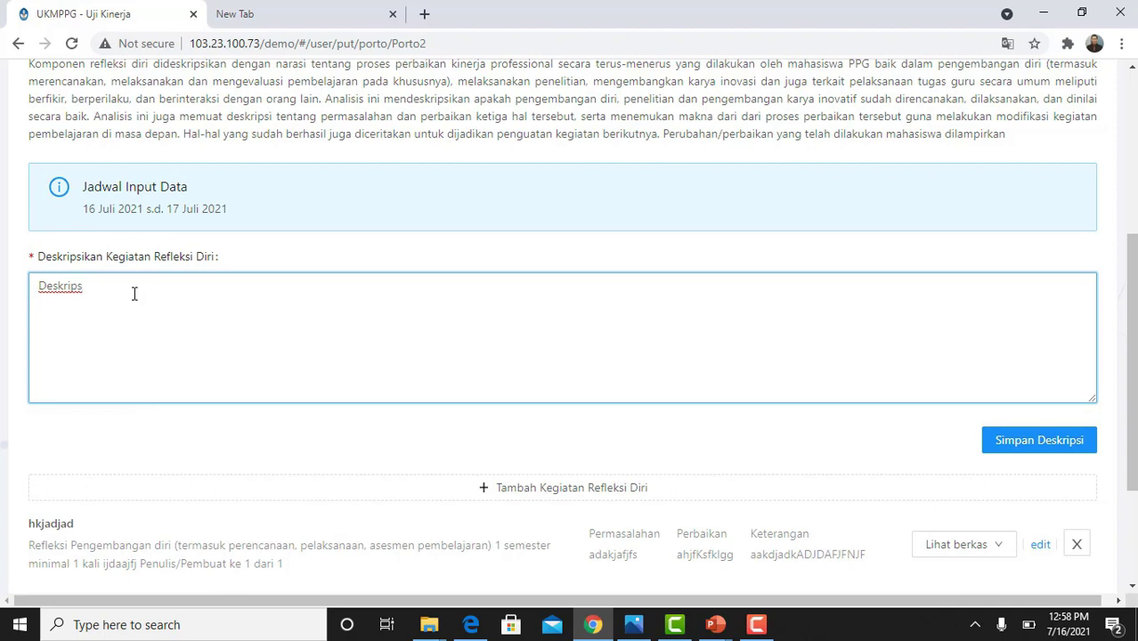
{"action": "type", "text": "ikan"}
{"action": "key", "text": "ctrl+z"}
{"action": "scroll", "coordinate": [394, 320], "scroll_direction": "down", "scroll_amount": 2}
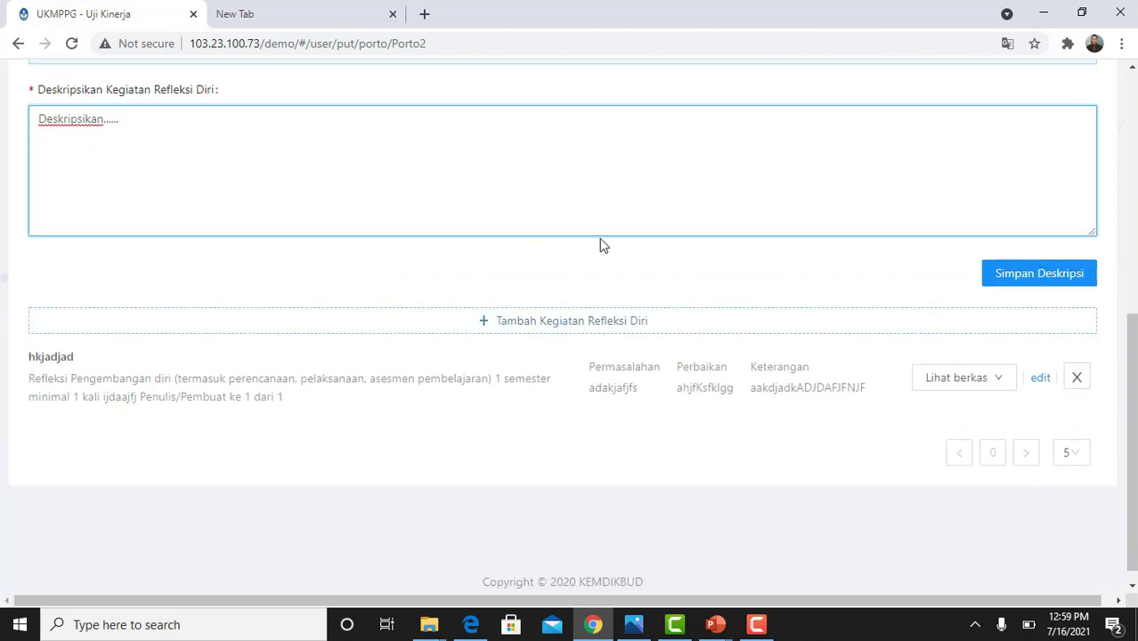
{"action": "left_click", "coordinate": [1016, 281]}
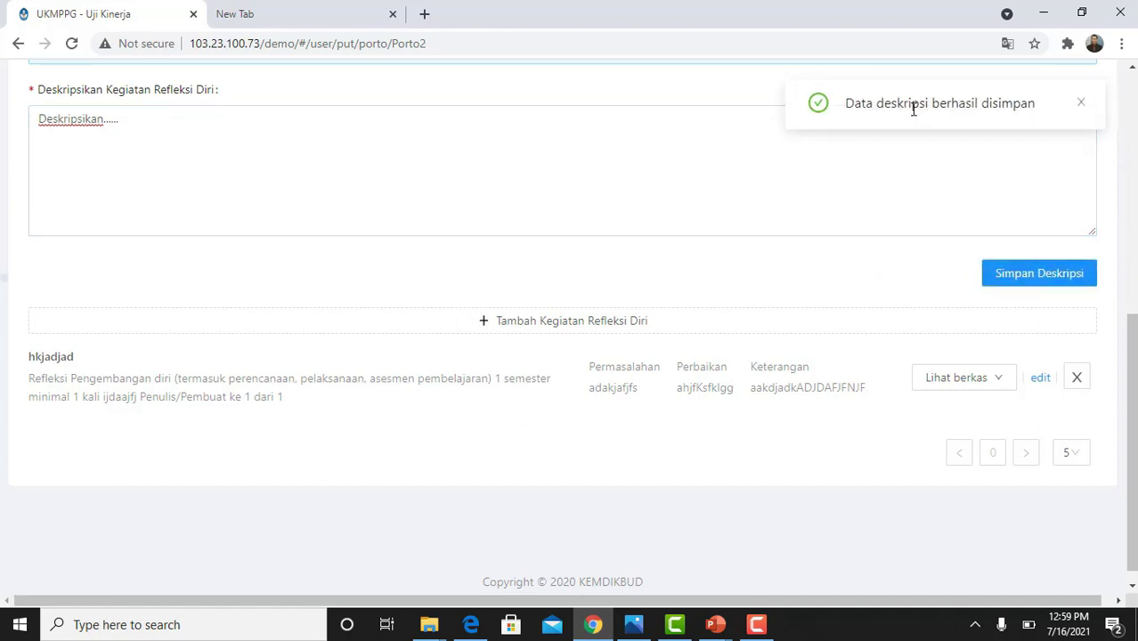
Start a new Kegiatan Refleksi Diri entry and set Jenis to "Refleksi Pengembangan diri (termasuk perencanaan, pelaksanaan, asesmen pembelajaran)"
{"action": "left_click", "coordinate": [501, 335]}
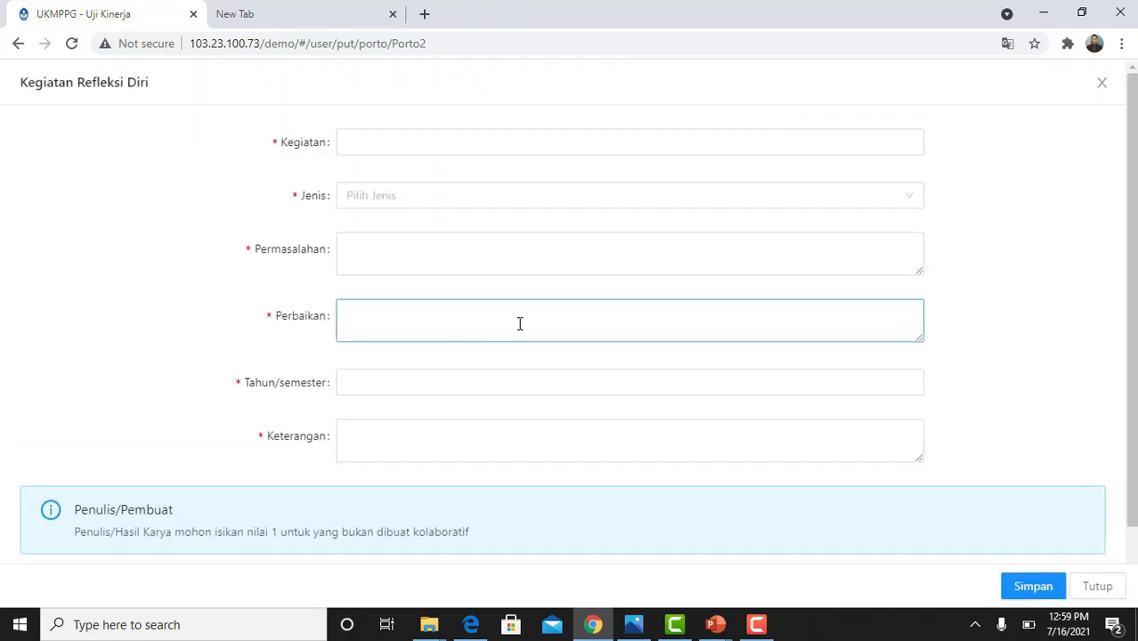
{"action": "left_click", "coordinate": [375, 143]}
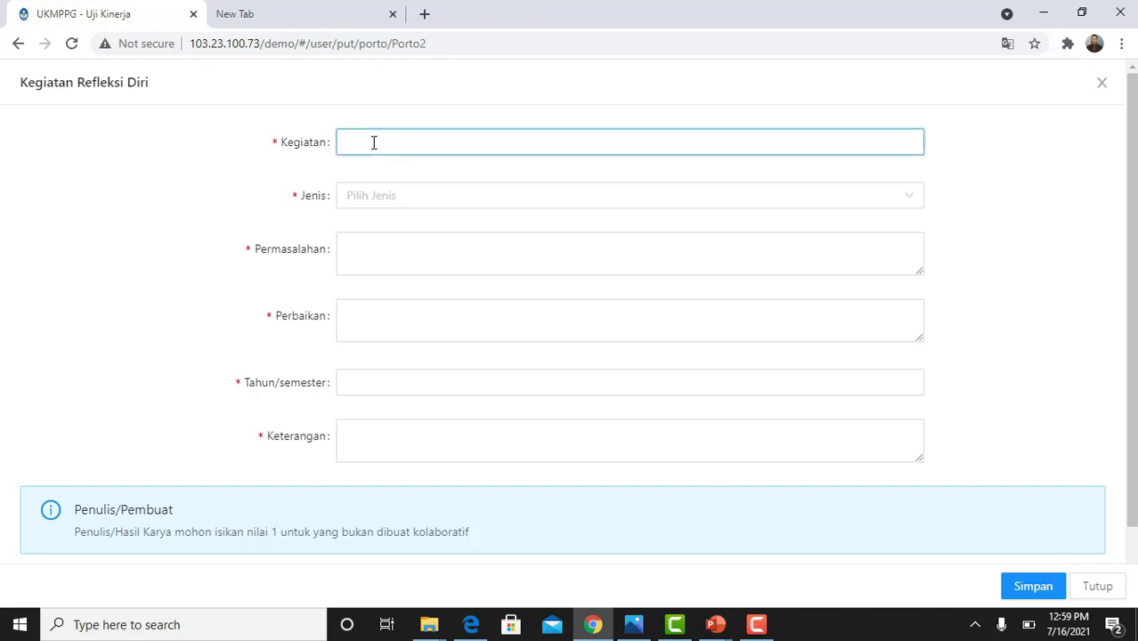
{"action": "left_click", "coordinate": [356, 207]}
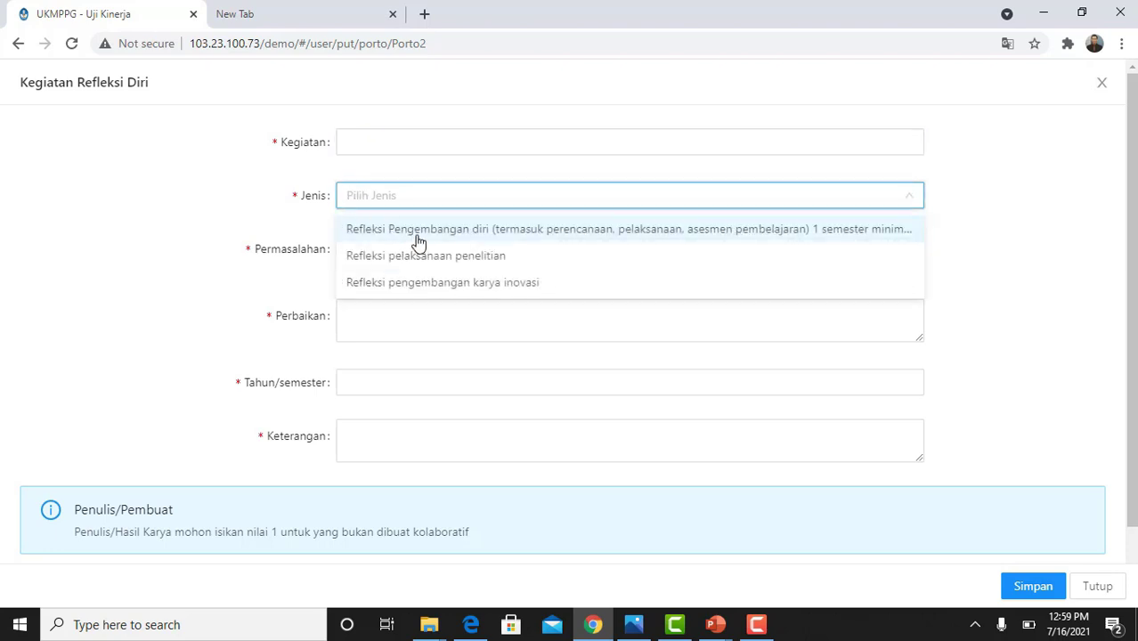
{"action": "left_click", "coordinate": [361, 141]}
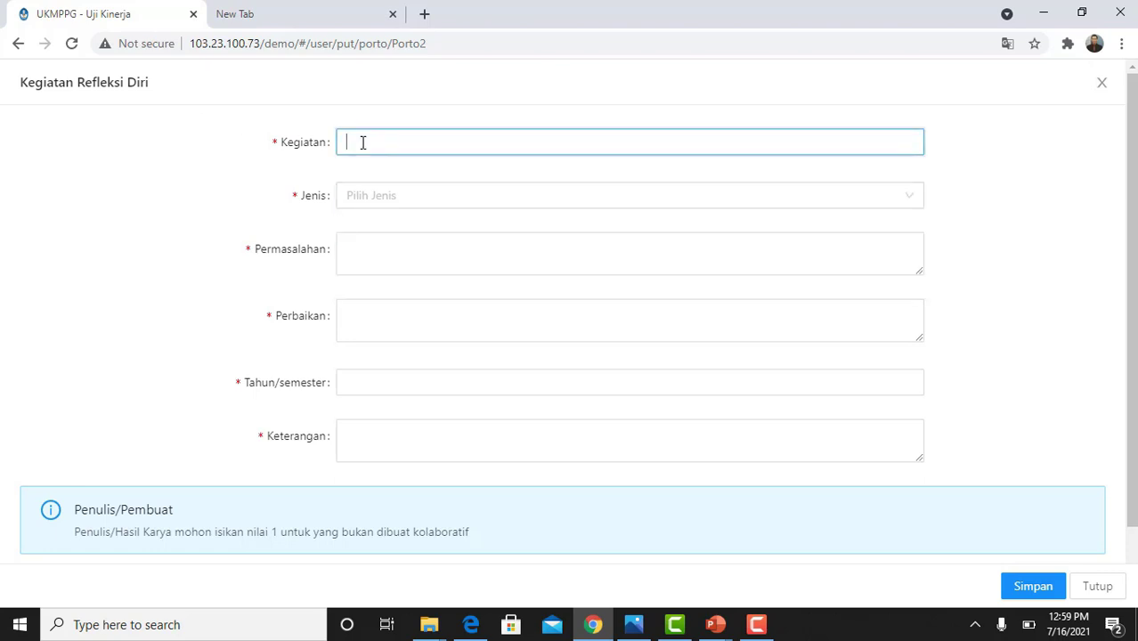
{"action": "left_click", "coordinate": [362, 196]}
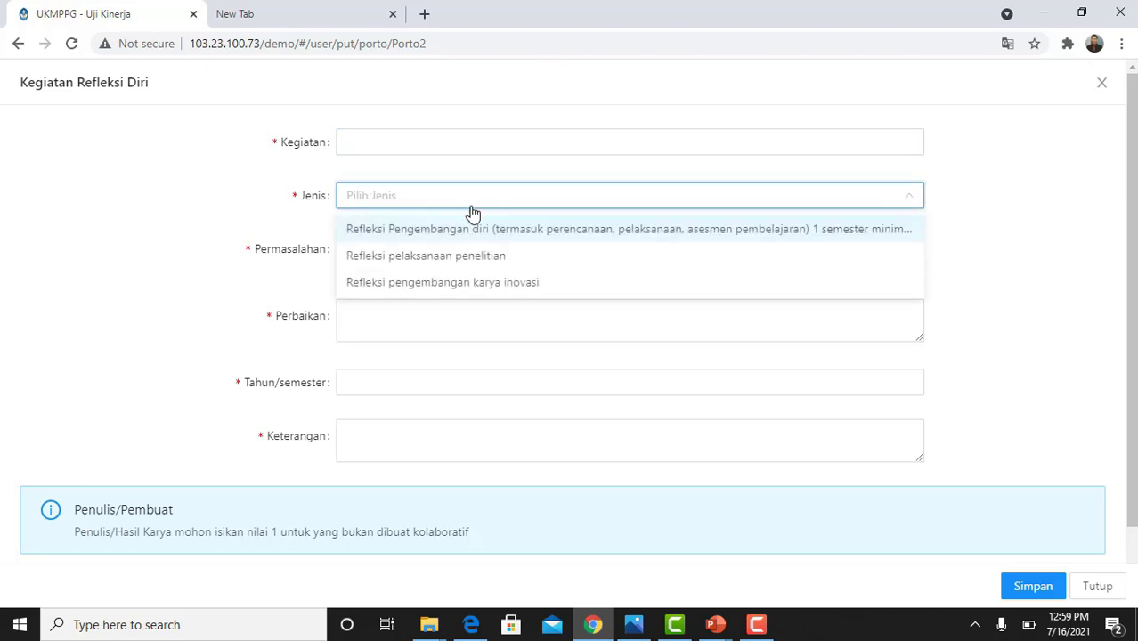
{"action": "left_click", "coordinate": [405, 234]}
Examine the Permasalahan, Perbaikan, Tahun/semester and Keterangan fields and the Jenis Berkas options of the new entry form
{"action": "left_click", "coordinate": [374, 244]}
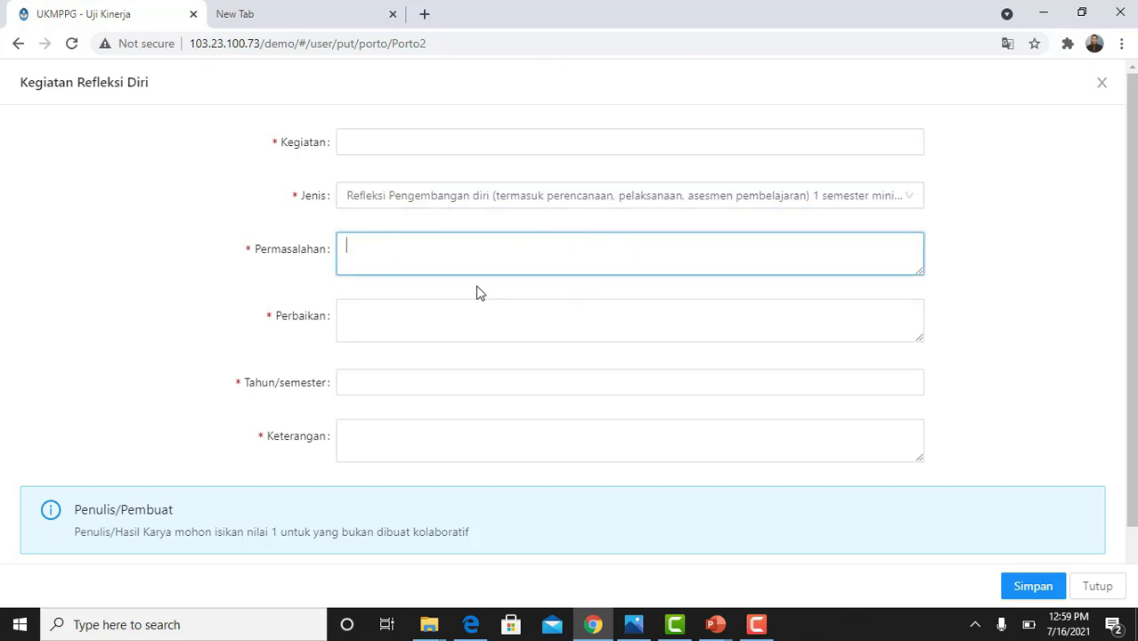
{"action": "left_click", "coordinate": [454, 303]}
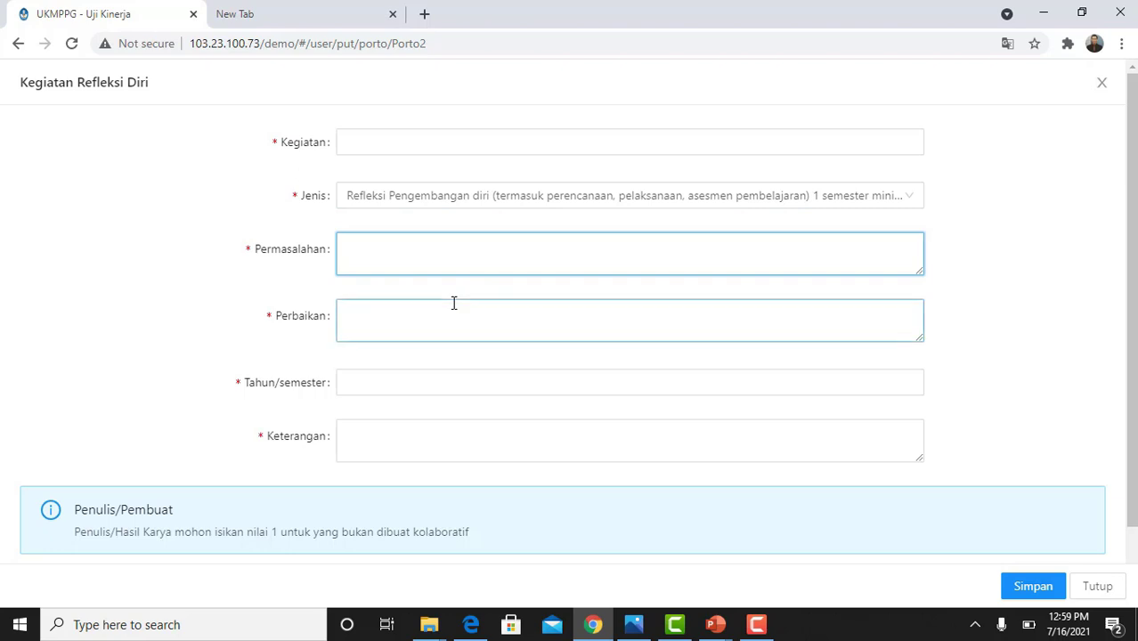
{"action": "left_click", "coordinate": [363, 312]}
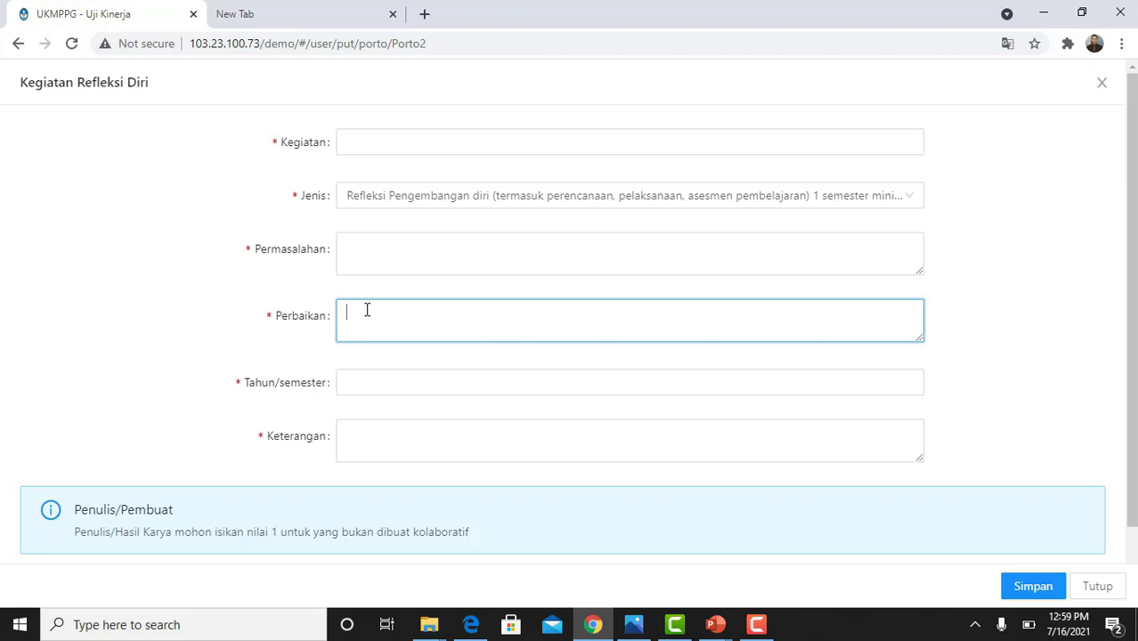
{"action": "left_click", "coordinate": [402, 381]}
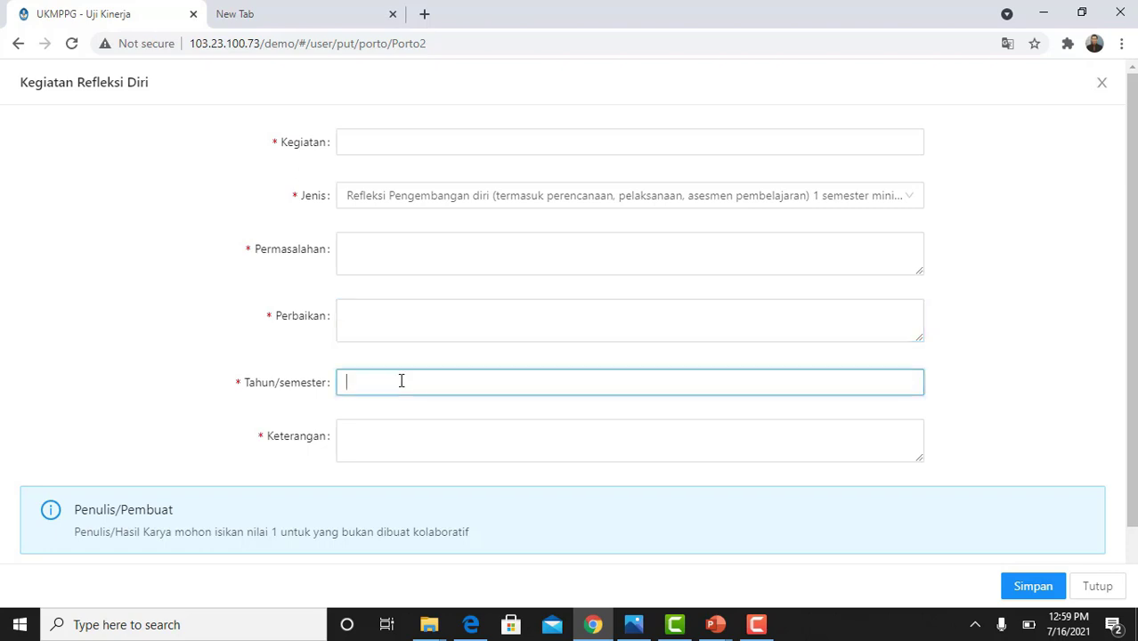
{"action": "scroll", "coordinate": [402, 374], "scroll_direction": "down", "scroll_amount": 1}
{"action": "left_click", "coordinate": [402, 362]}
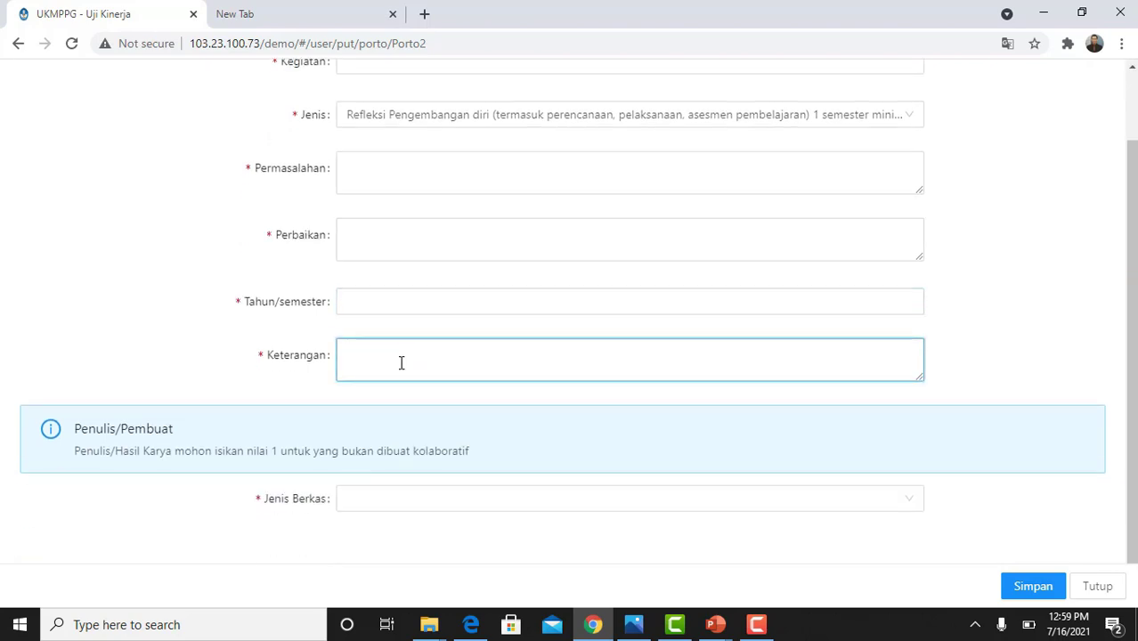
{"action": "left_click", "coordinate": [440, 502]}
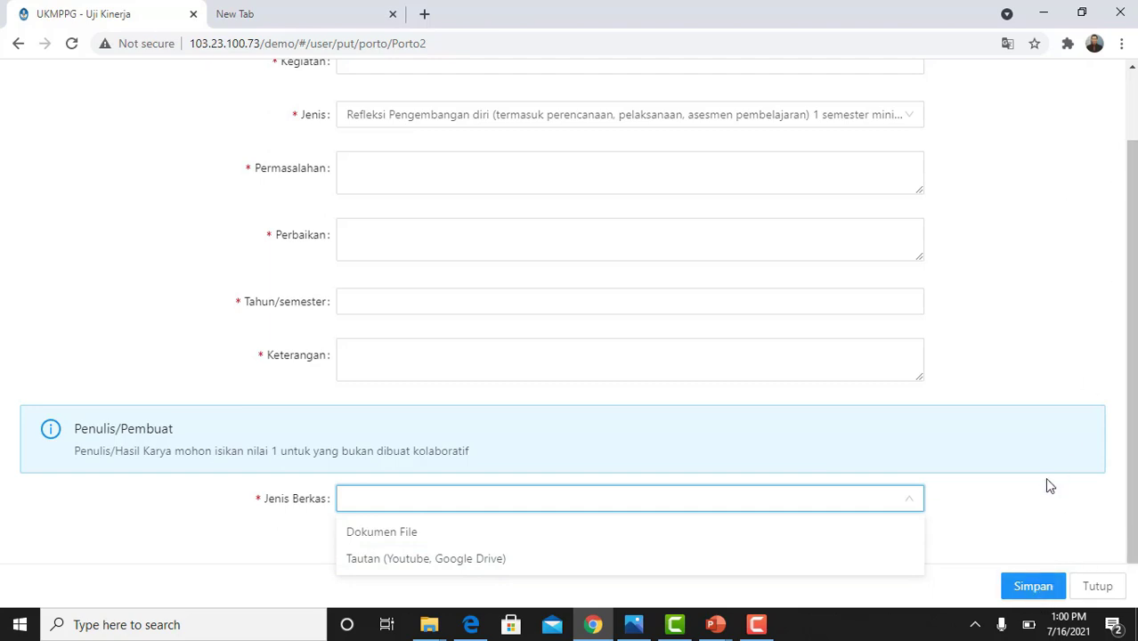
{"action": "left_click", "coordinate": [1134, 118]}
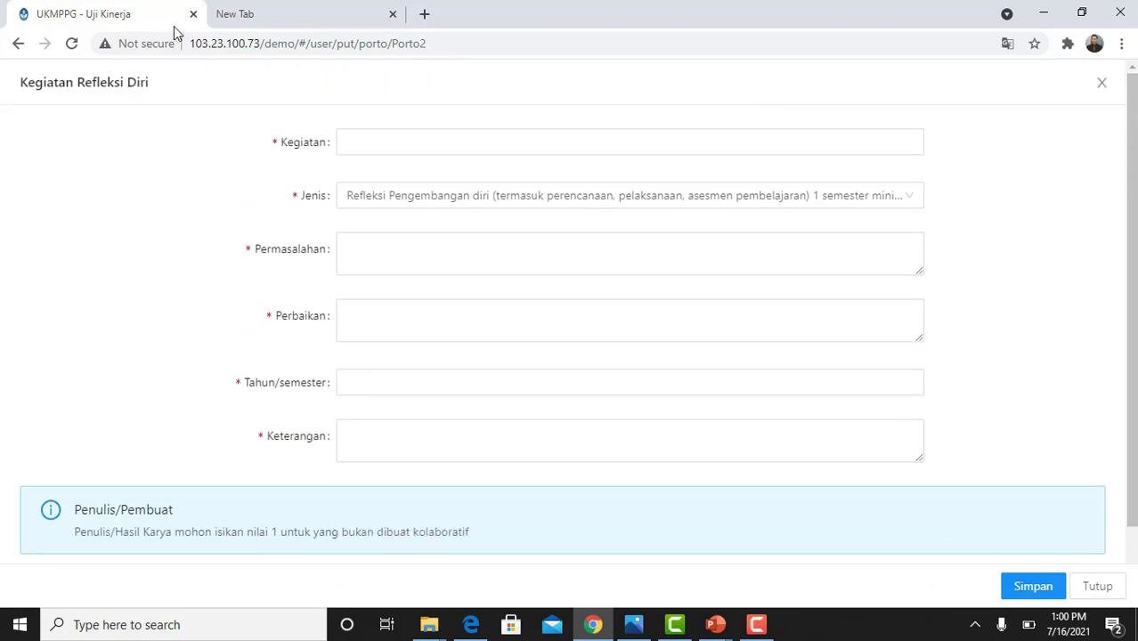
Leave the unsaved Kegiatan Refleksi Diri entry for the portfolio overview and open the Kegiatan Pencarian Informasi Baru component
{"action": "left_click", "coordinate": [18, 43]}
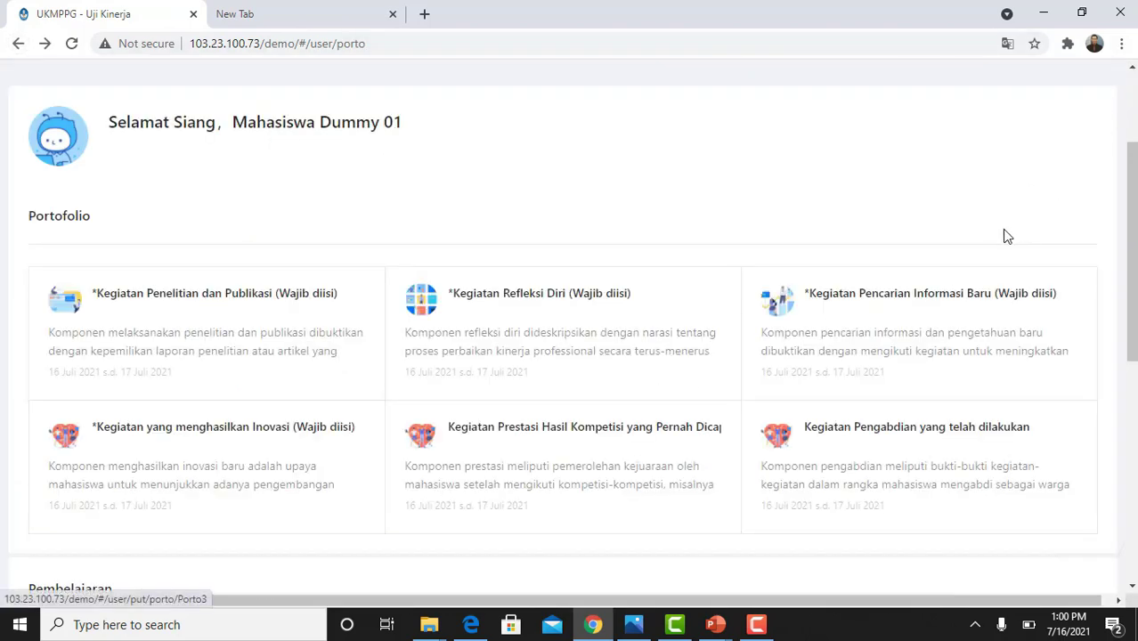
{"action": "left_click", "coordinate": [888, 307]}
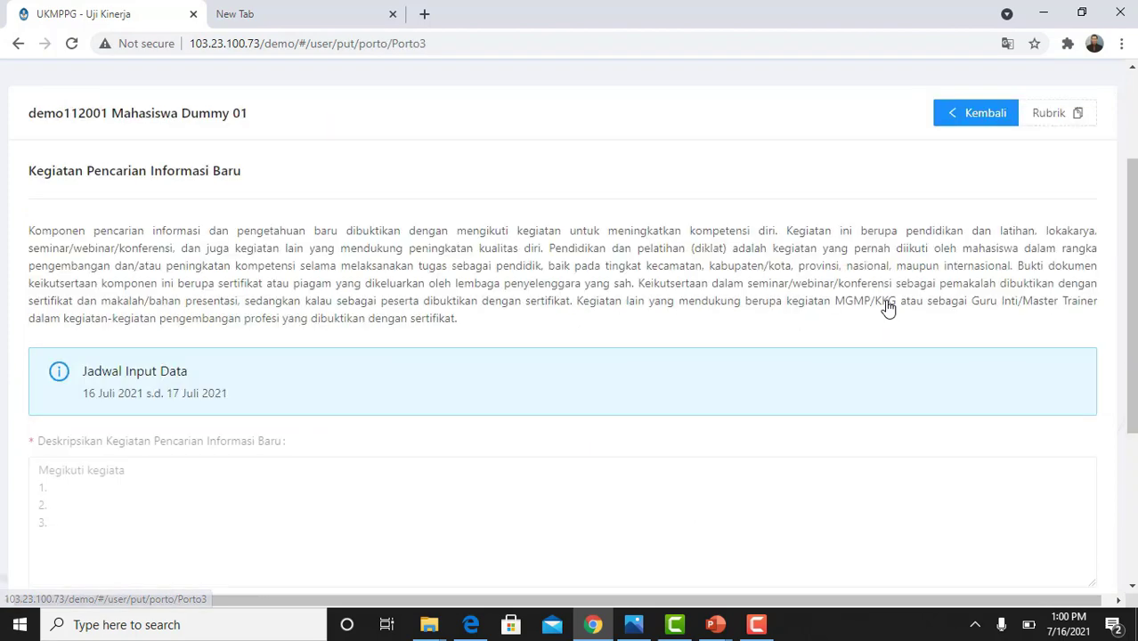
Complete the first line of the Kegiatan Pencarian Informasi Baru description to read "Megikuti kegiatan" and save the description
{"action": "scroll", "coordinate": [548, 363], "scroll_direction": "down", "scroll_amount": 2}
{"action": "scroll", "coordinate": [549, 364], "scroll_direction": "down", "scroll_amount": 1}
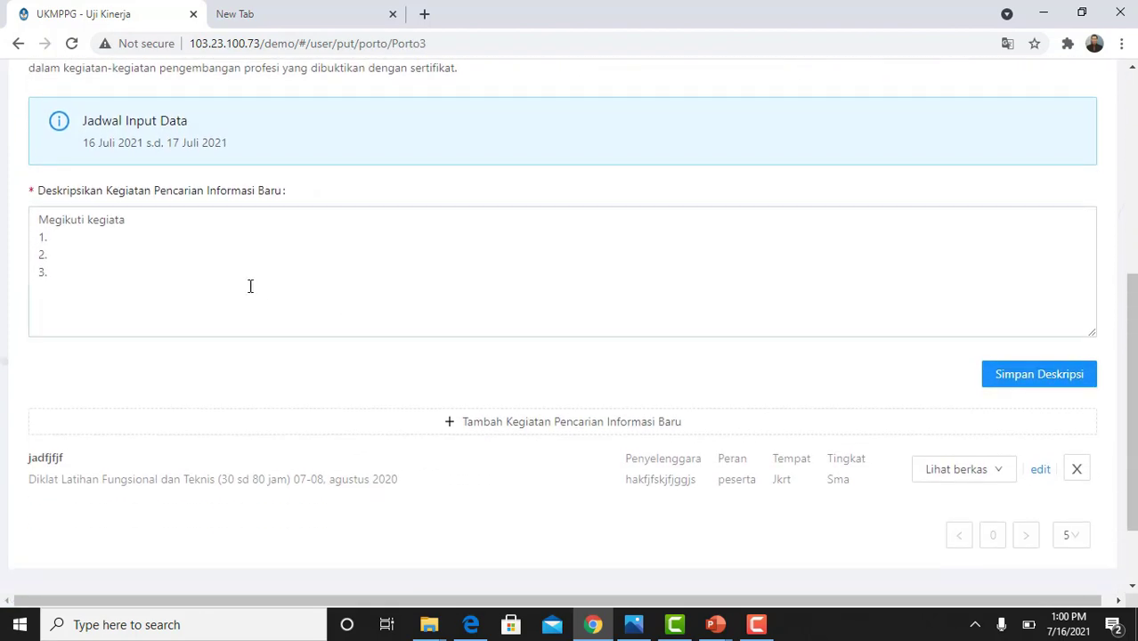
{"action": "left_click", "coordinate": [135, 217]}
{"action": "type", "text": "n"}
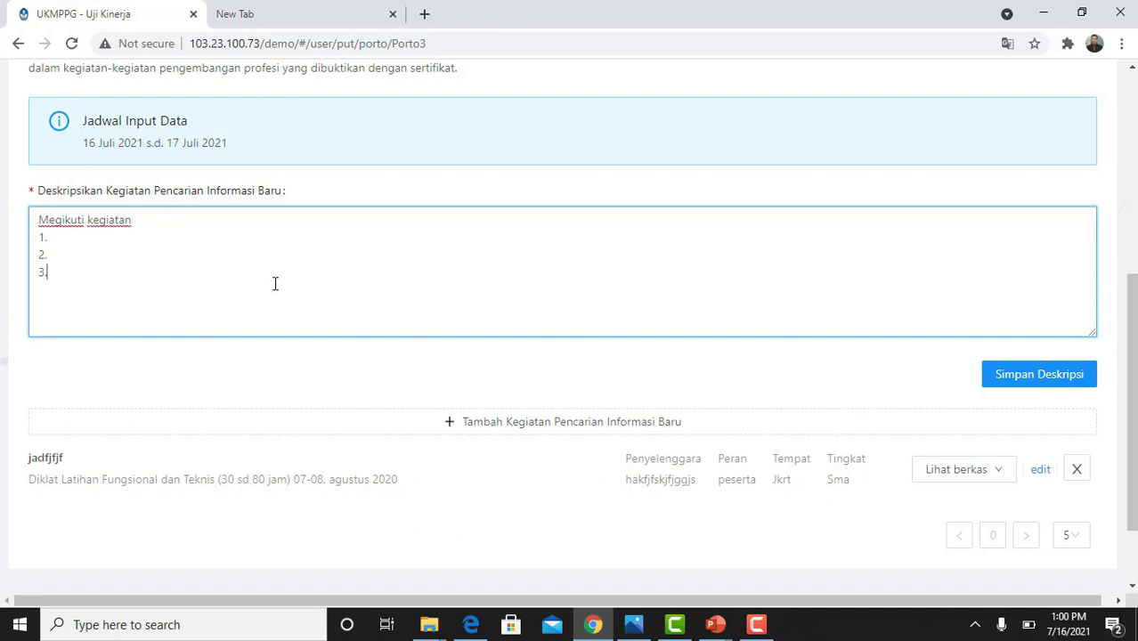
{"action": "scroll", "coordinate": [275, 283], "scroll_direction": "down", "scroll_amount": 2}
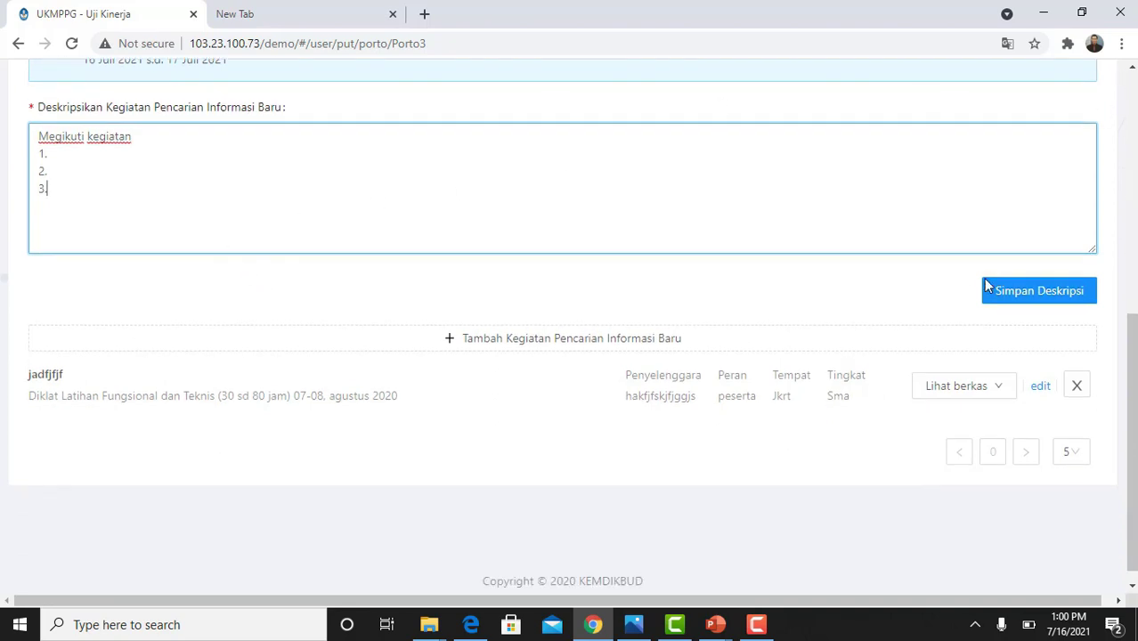
{"action": "left_click", "coordinate": [1022, 303]}
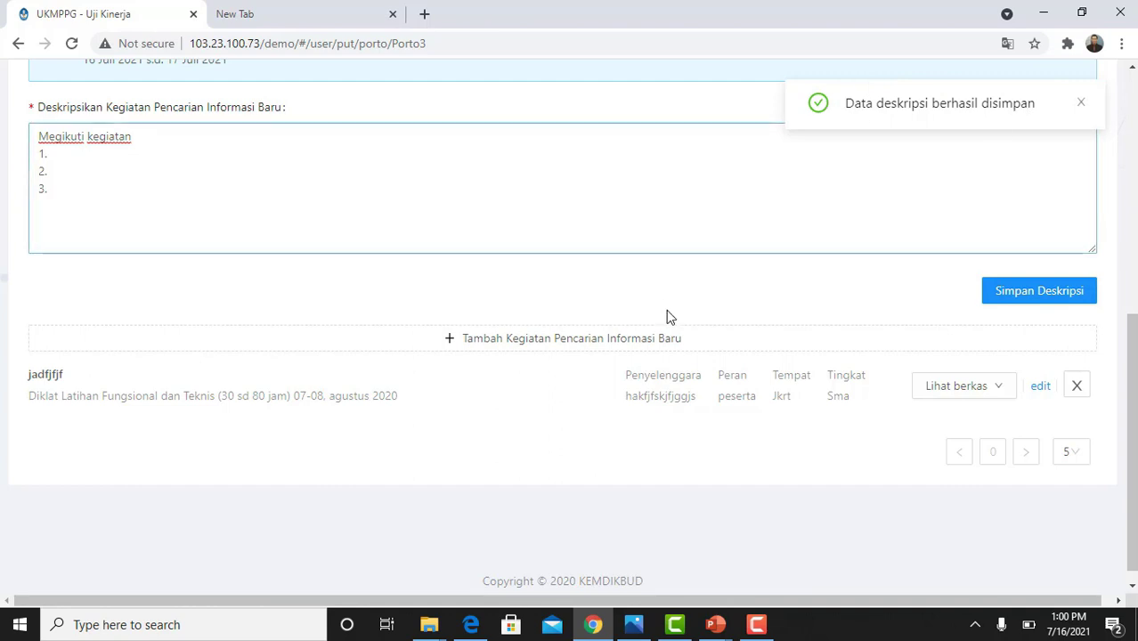
Start a new Kegiatan Pencarian Informasi Baru entry with Kegiatan "Worshop..." and Jenis "Diklat Latihan Fungsional dan Teknis (30 sd 80 jam)"
{"action": "left_click", "coordinate": [532, 352]}
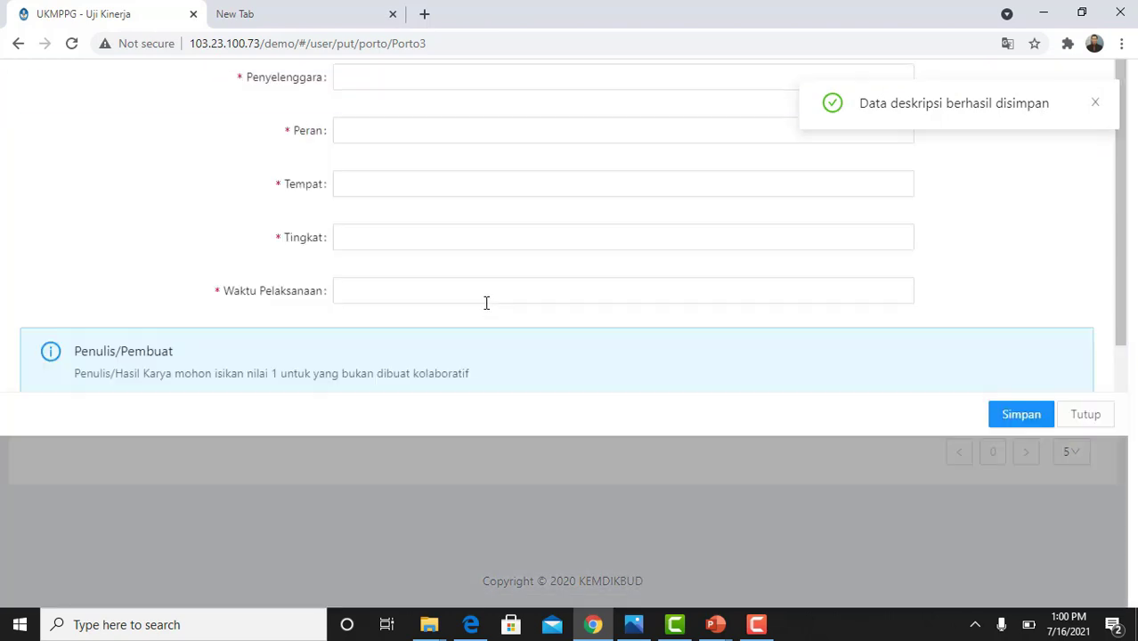
{"action": "left_click", "coordinate": [379, 145]}
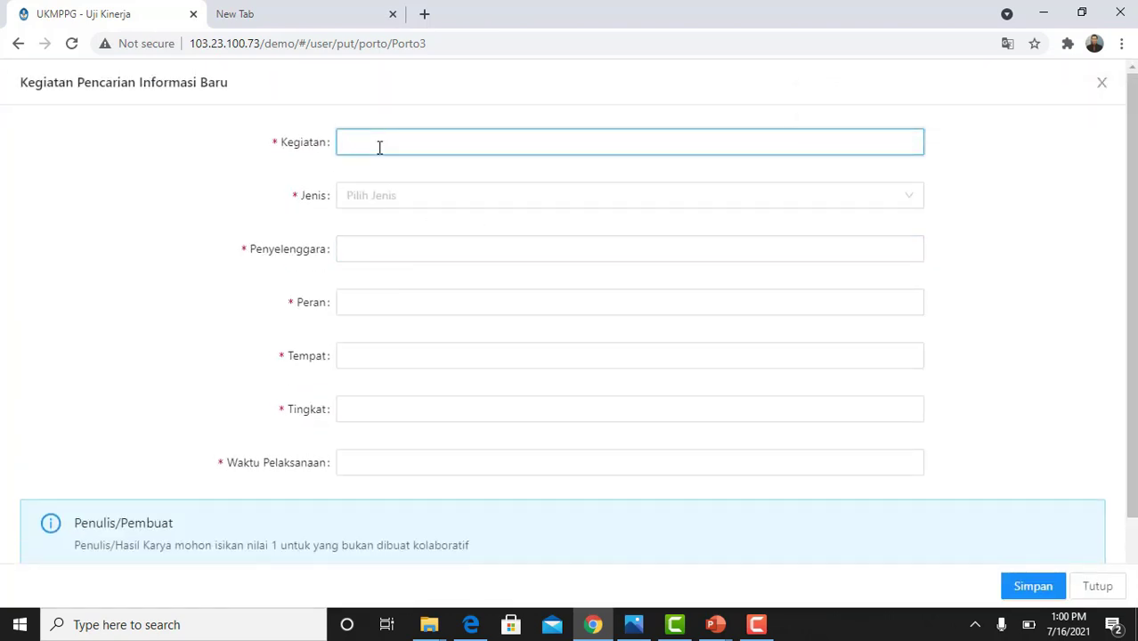
{"action": "type", "text": "Worshop..."}
{"action": "left_click", "coordinate": [487, 206]}
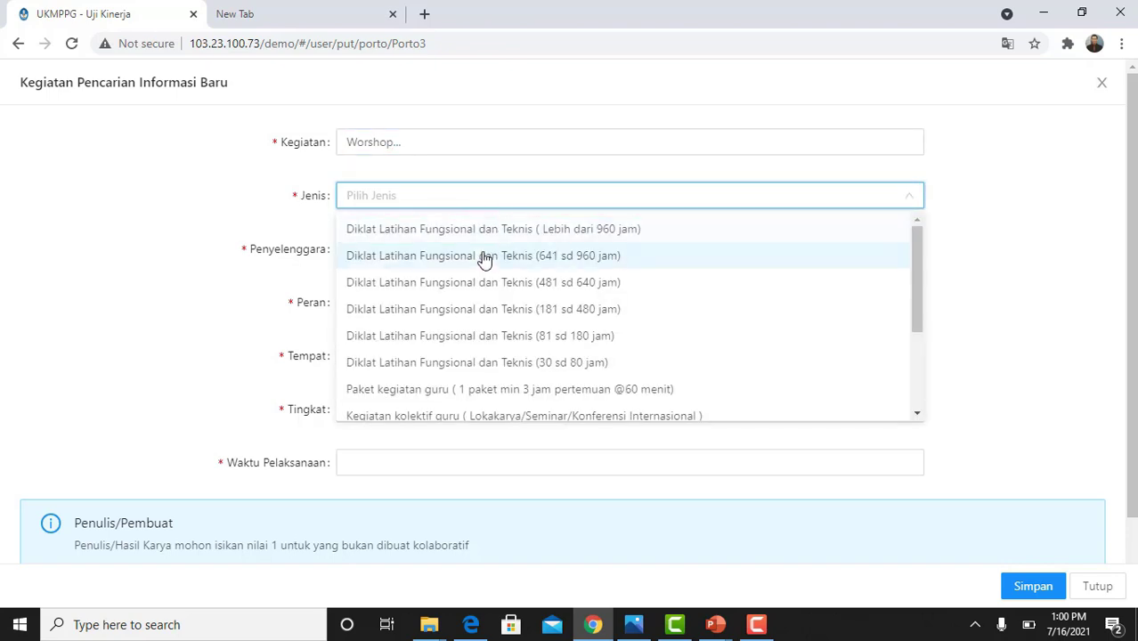
{"action": "scroll", "coordinate": [484, 259], "scroll_direction": "down", "scroll_amount": 2}
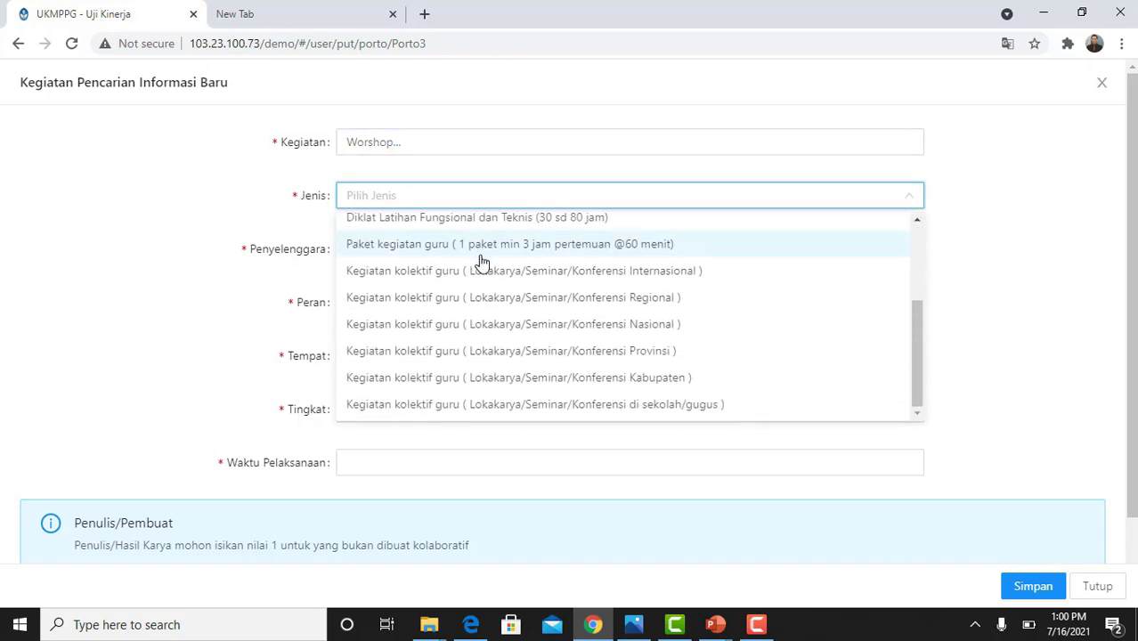
{"action": "scroll", "coordinate": [473, 323], "scroll_direction": "up", "scroll_amount": 2}
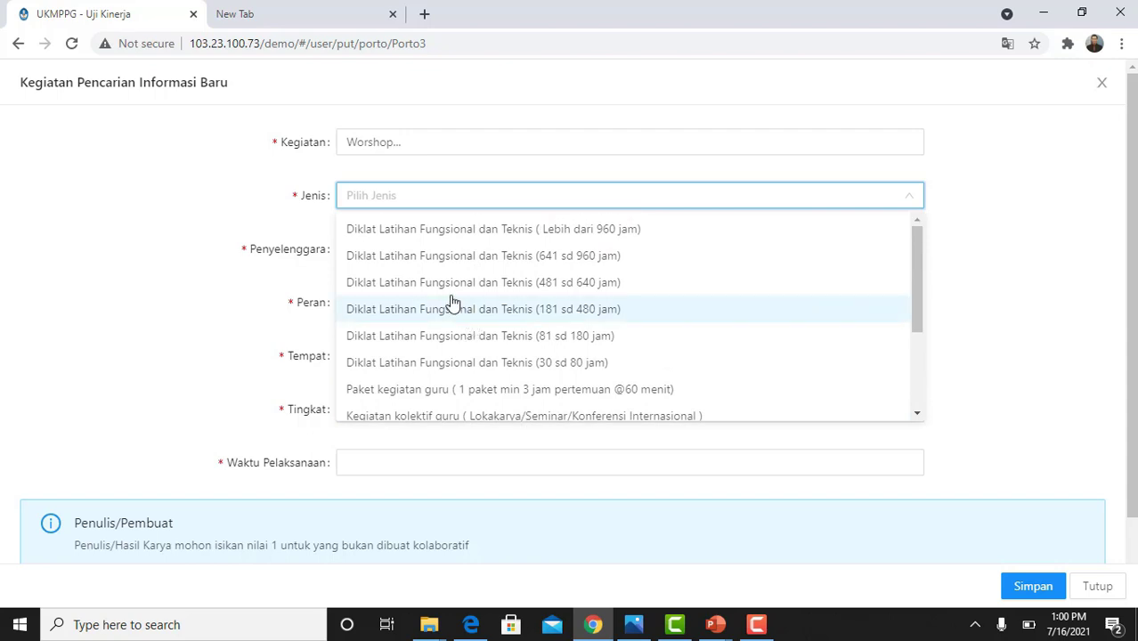
{"action": "left_click", "coordinate": [446, 373]}
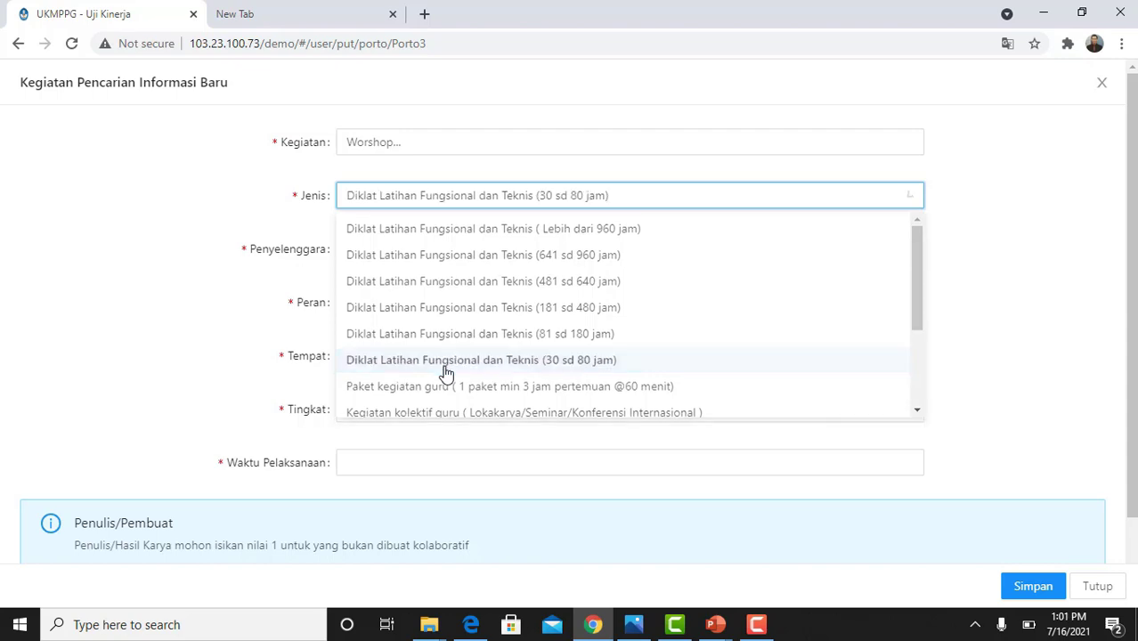
Fill in Penyelenggara with "UGM" and Peran with "Peserta" in the new entry
{"action": "left_click", "coordinate": [384, 246]}
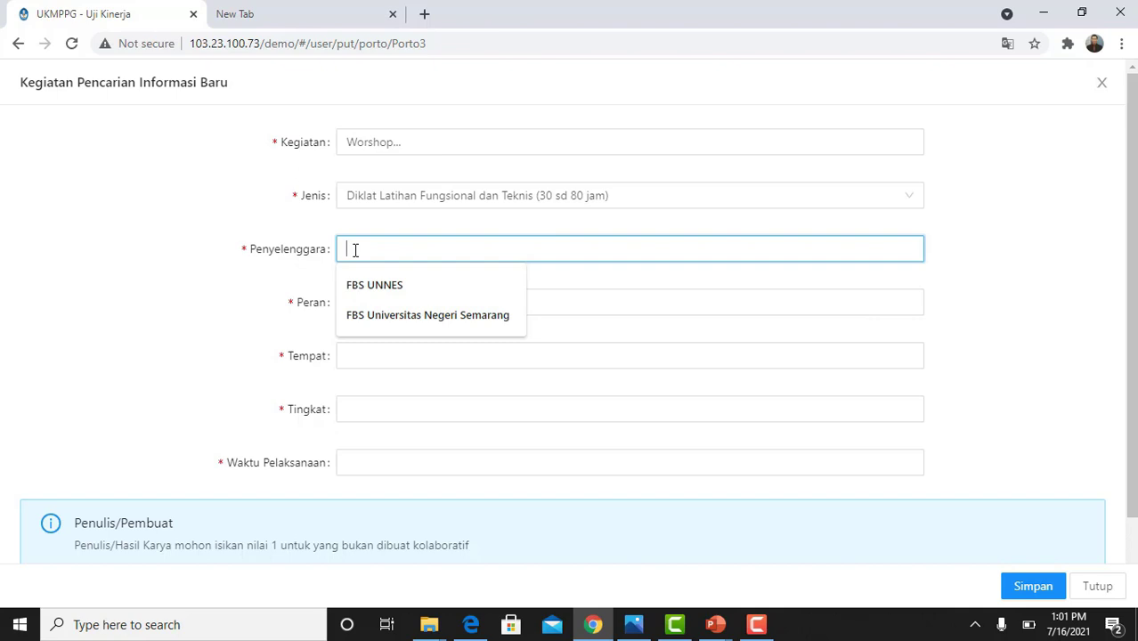
{"action": "type", "text": "UGM"}
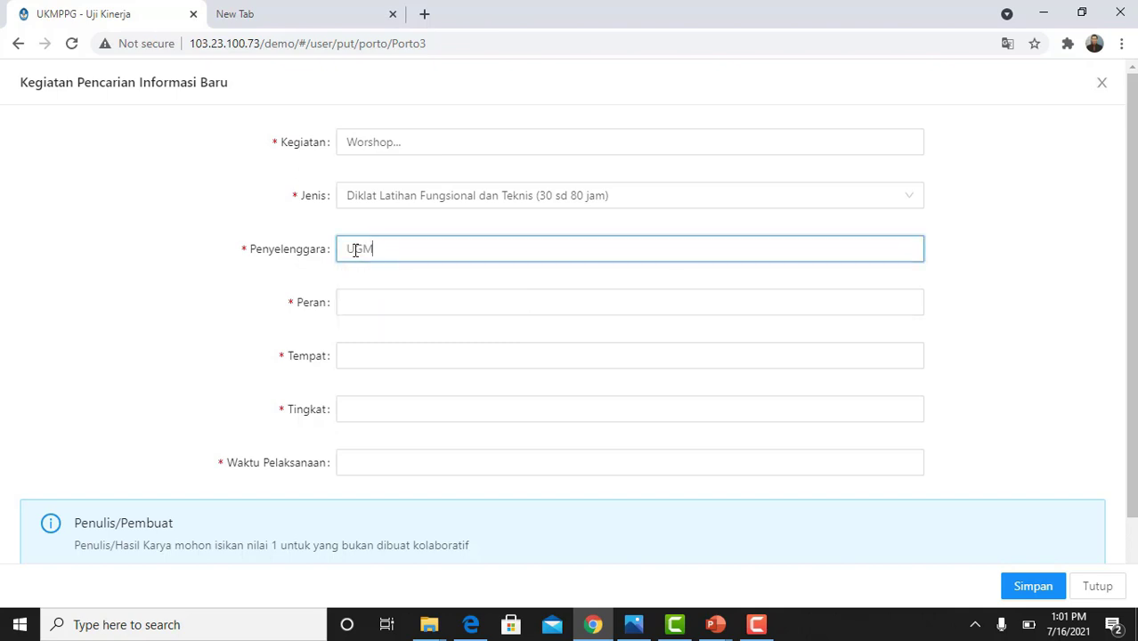
{"action": "left_click", "coordinate": [441, 301]}
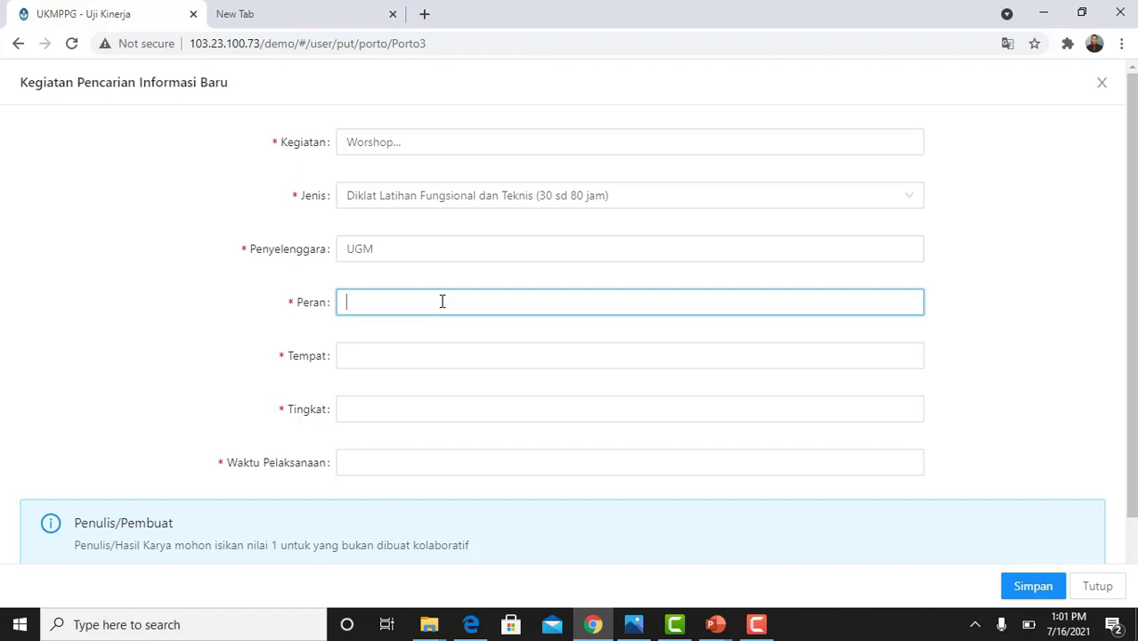
{"action": "type", "text": "K"}
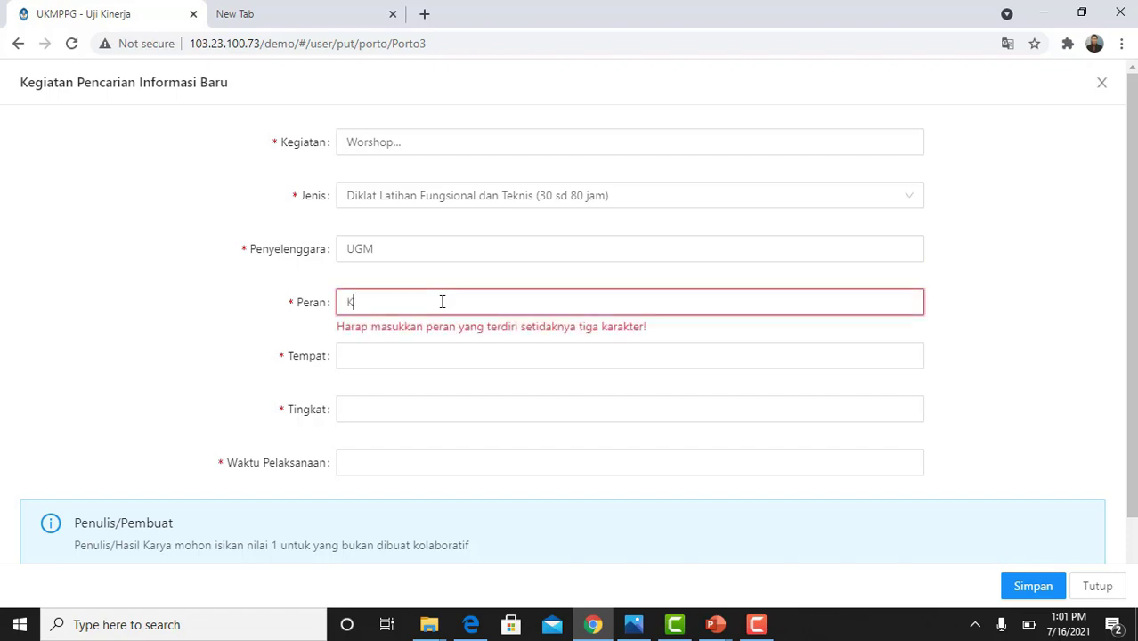
{"action": "type", "text": "eserta"}
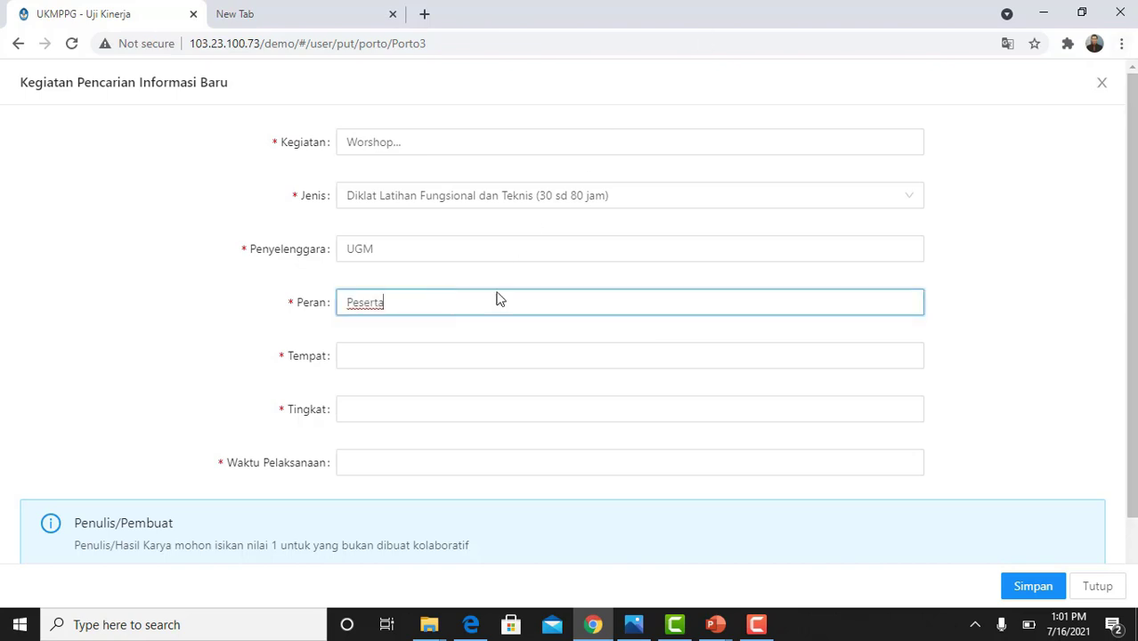
Fill in Tempat with "Yogyakart", Tingkat with "Nasional" and Waktu Pelaksanaan with "07-10 J"
{"action": "left_click", "coordinate": [382, 353]}
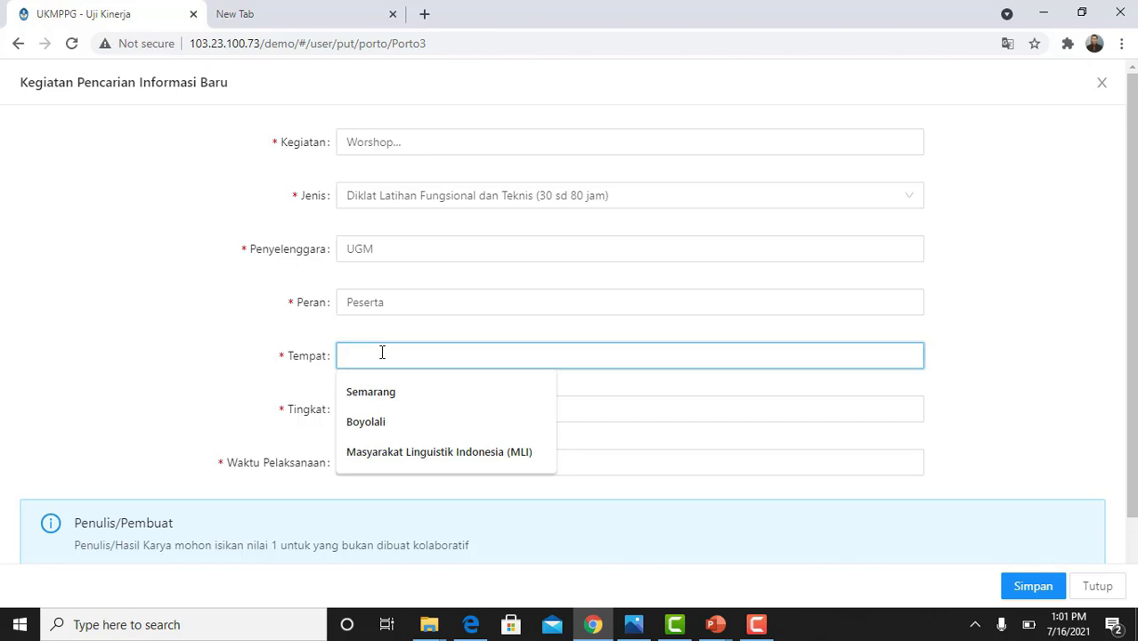
{"action": "type", "text": "Yogyakart"}
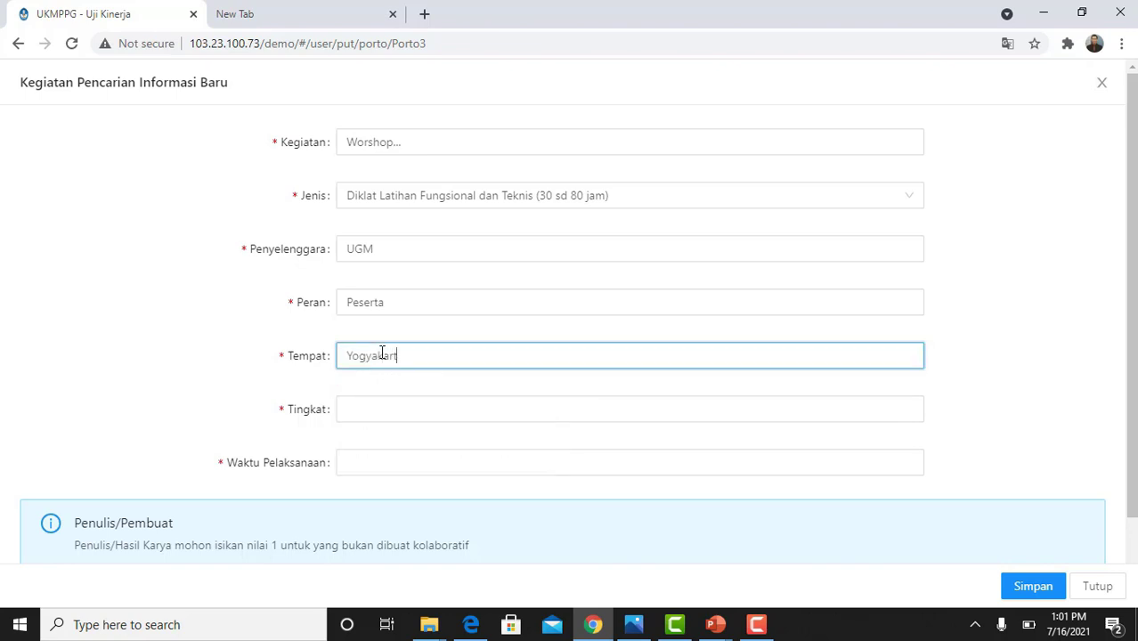
{"action": "left_click", "coordinate": [381, 398]}
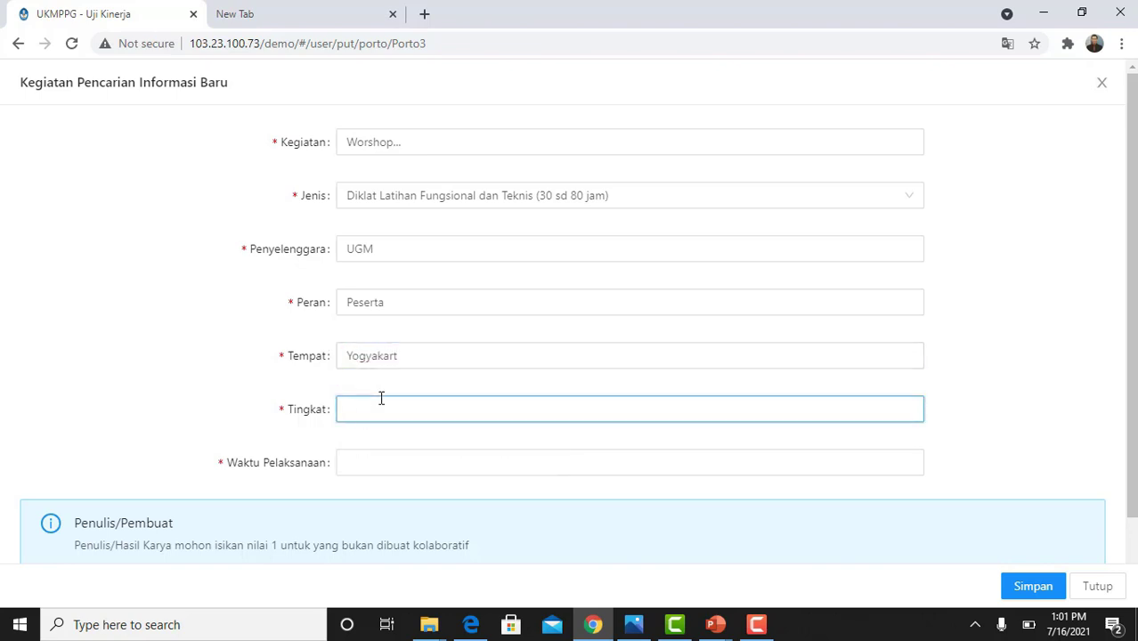
{"action": "type", "text": "Nas"}
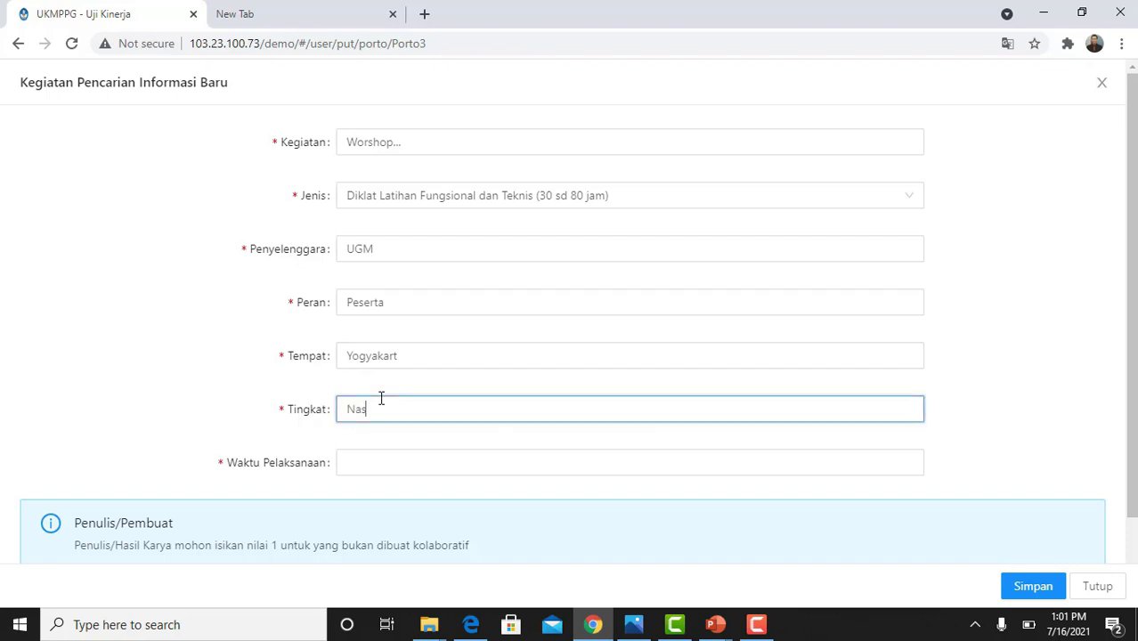
{"action": "type", "text": "ional"}
{"action": "left_click", "coordinate": [354, 462]}
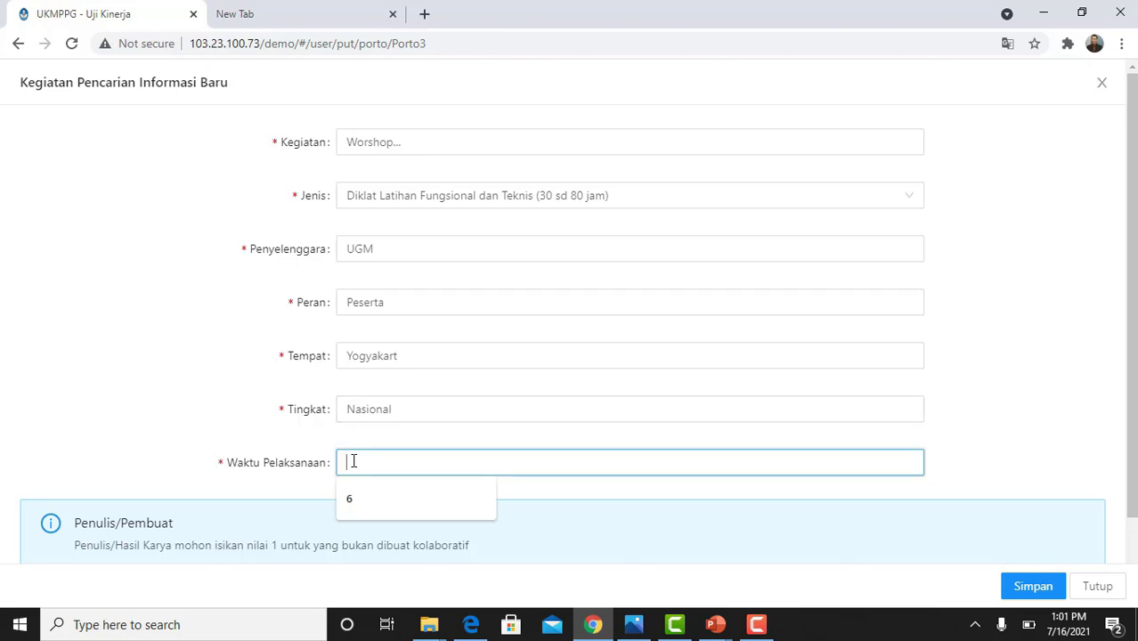
{"action": "type", "text": "0"}
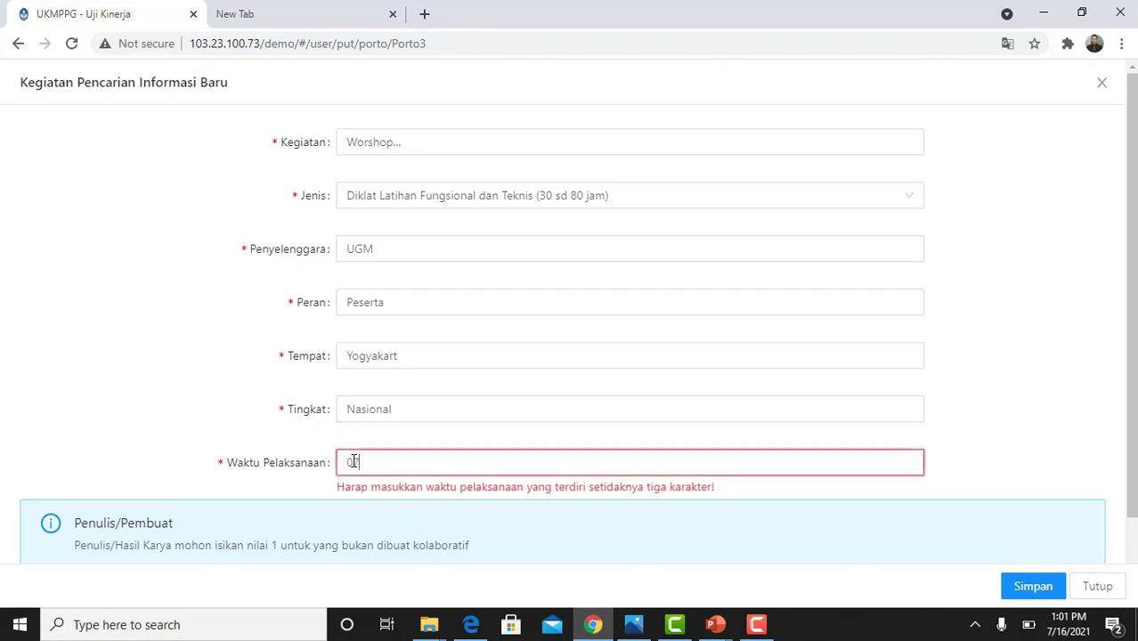
{"action": "type", "text": "7-10 J"}
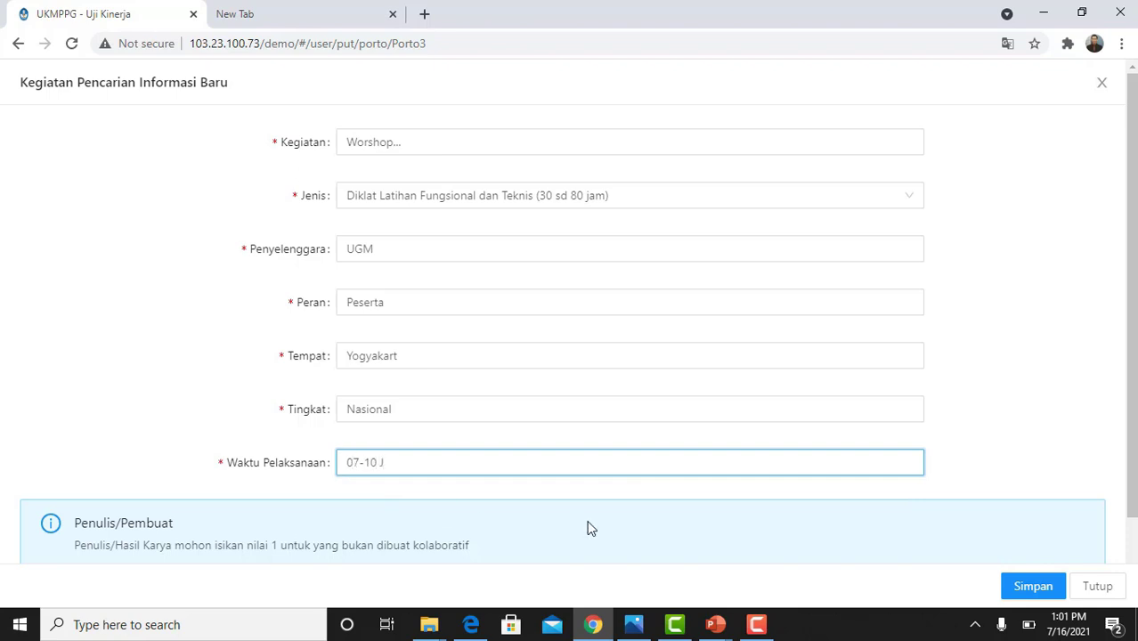
Set the entry's Jenis Berkas to "Dokumen File"
{"action": "scroll", "coordinate": [588, 525], "scroll_direction": "down", "scroll_amount": 1}
{"action": "left_click", "coordinate": [902, 502]}
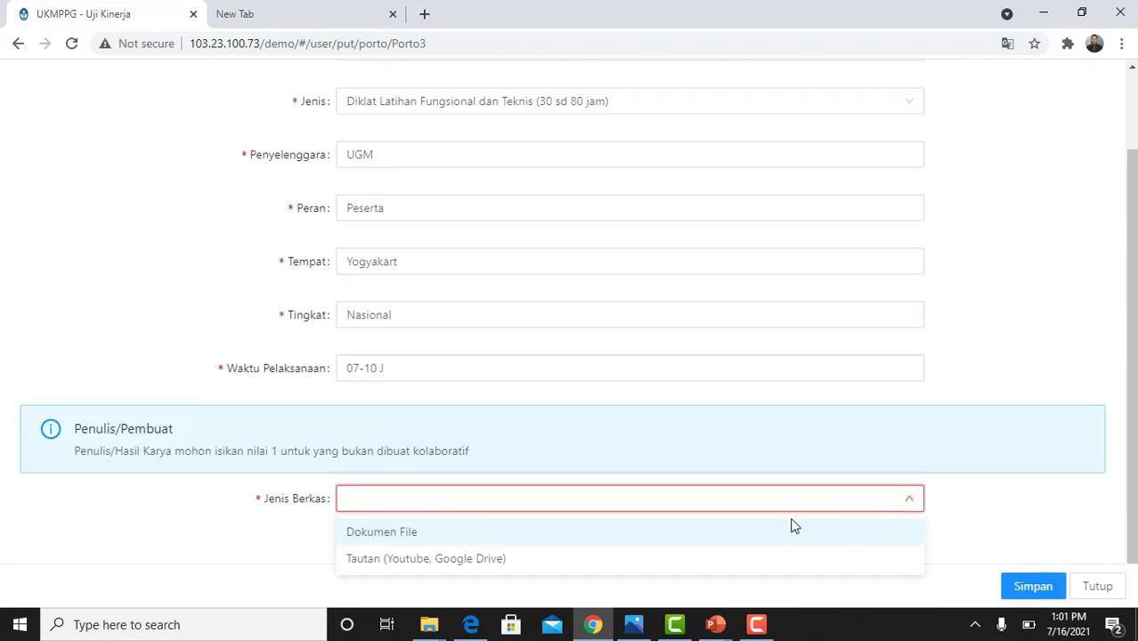
{"action": "left_click", "coordinate": [407, 534]}
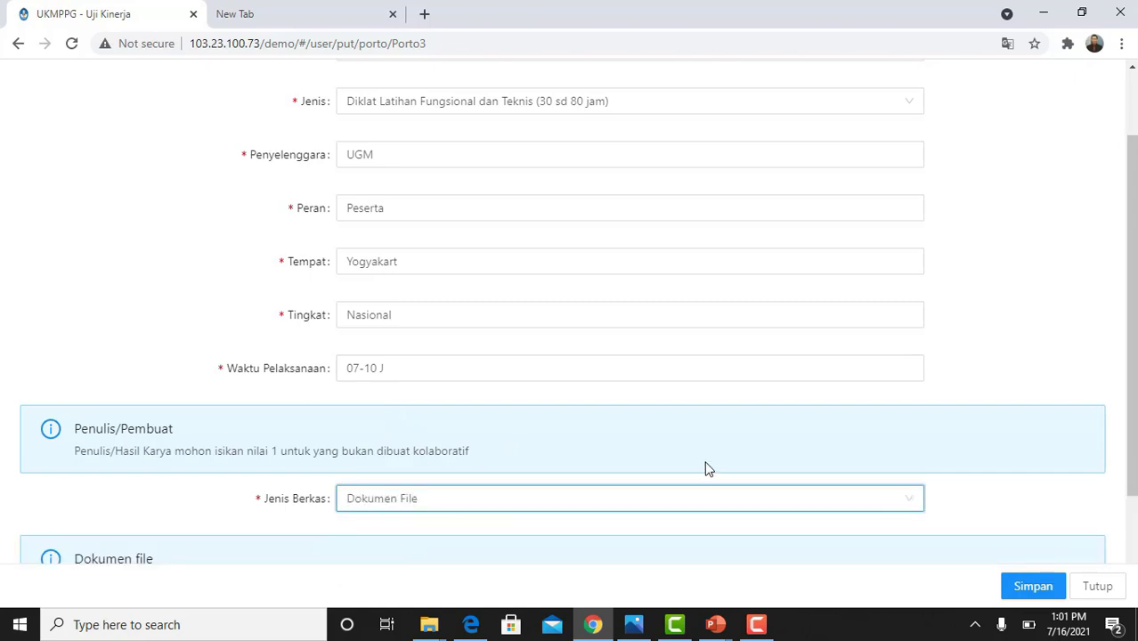
Upload the PDF file "1" from DATA1 (D:) as the Dokumen file and save the new entry
{"action": "scroll", "coordinate": [706, 467], "scroll_direction": "down", "scroll_amount": 2}
{"action": "left_click", "coordinate": [434, 505]}
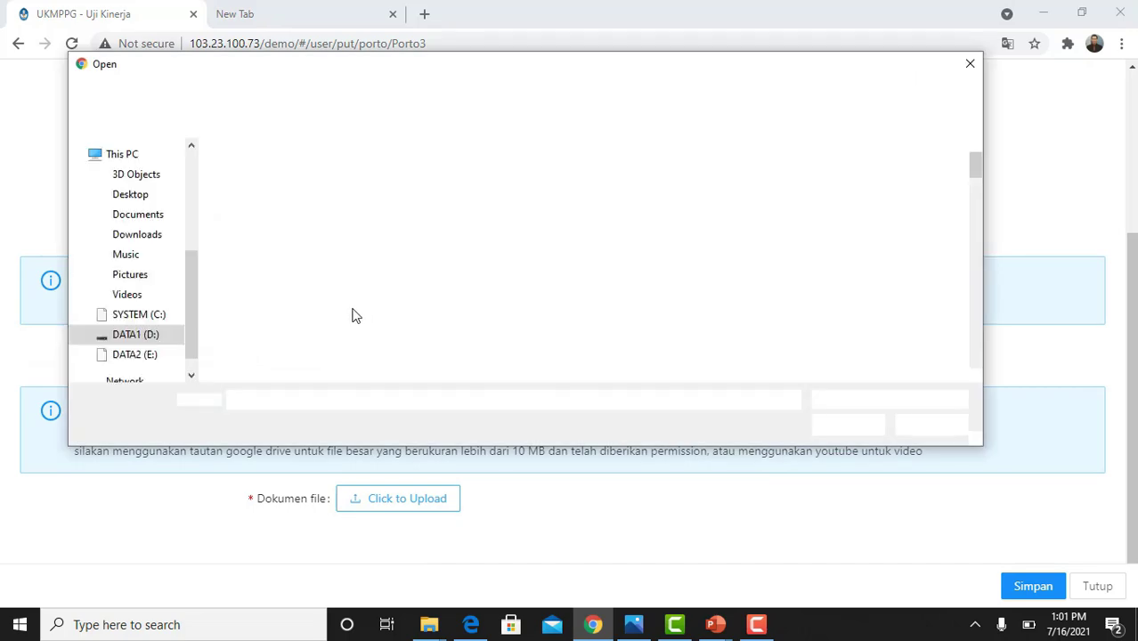
{"action": "scroll", "coordinate": [974, 339], "scroll_direction": "down", "scroll_amount": 13}
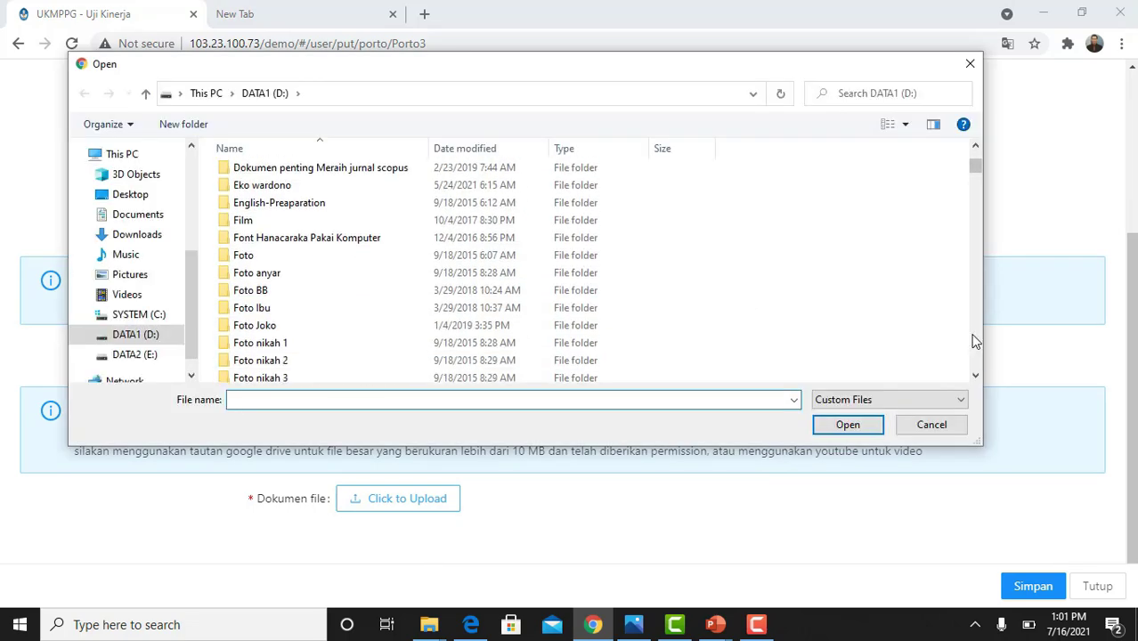
{"action": "scroll", "coordinate": [974, 339], "scroll_direction": "down", "scroll_amount": 20}
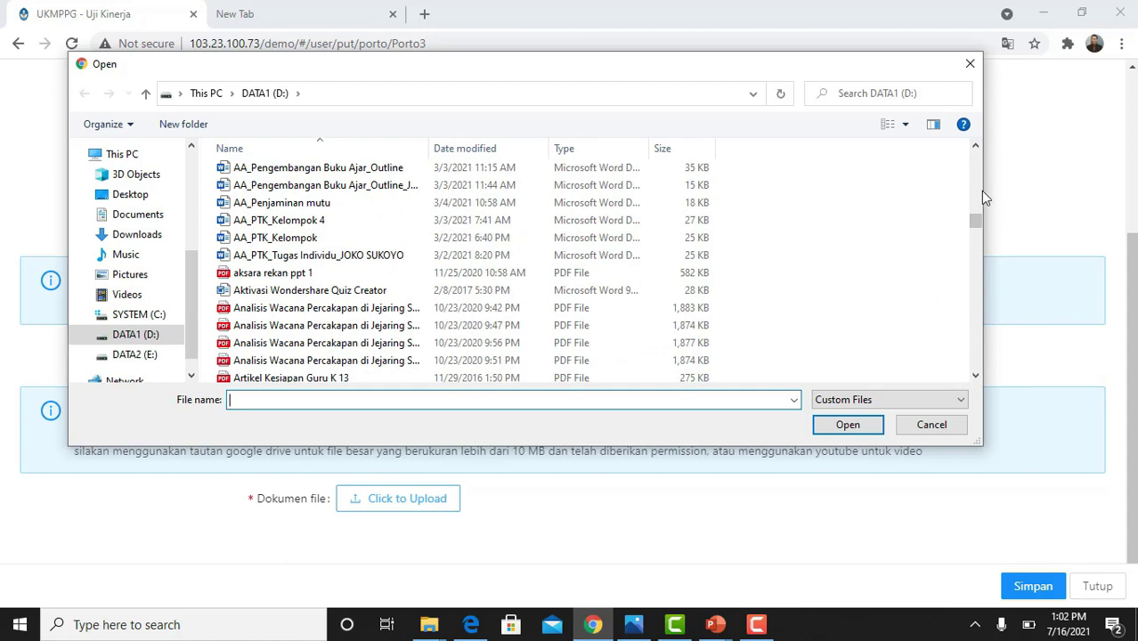
{"action": "scroll", "coordinate": [981, 190], "scroll_direction": "up", "scroll_amount": 4}
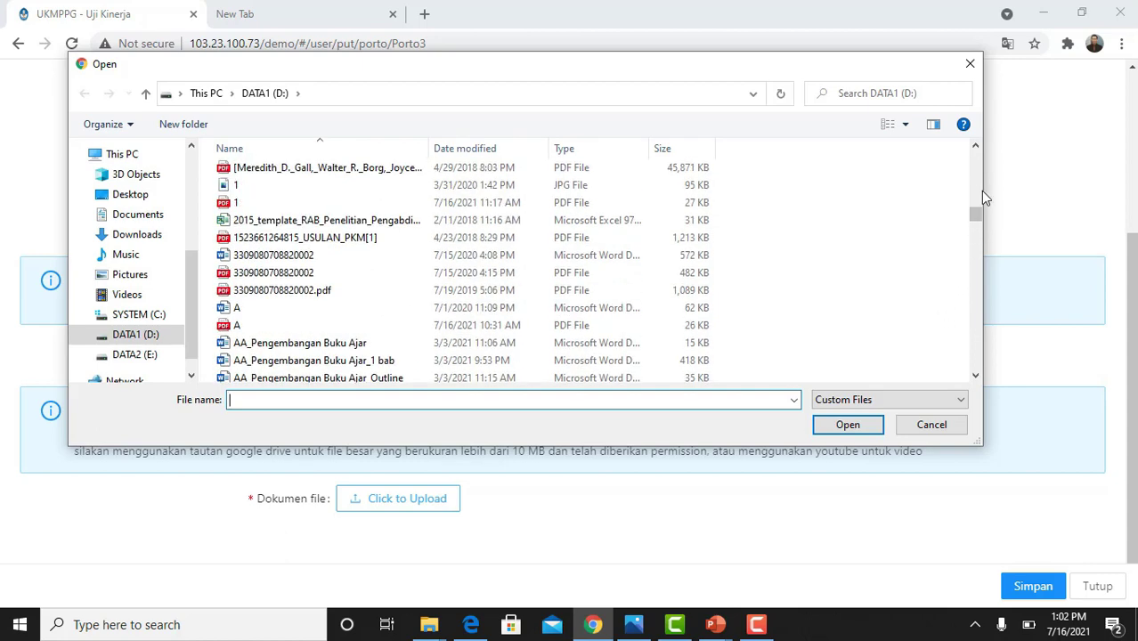
{"action": "left_click", "coordinate": [254, 203]}
{"action": "left_click", "coordinate": [864, 426]}
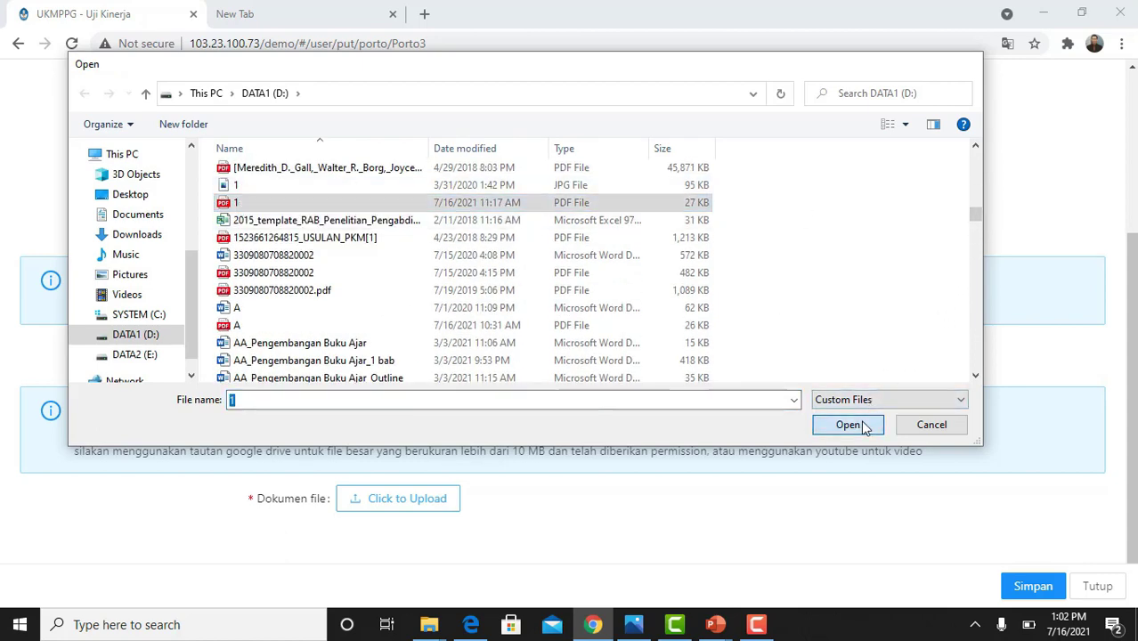
{"action": "left_click", "coordinate": [1033, 588]}
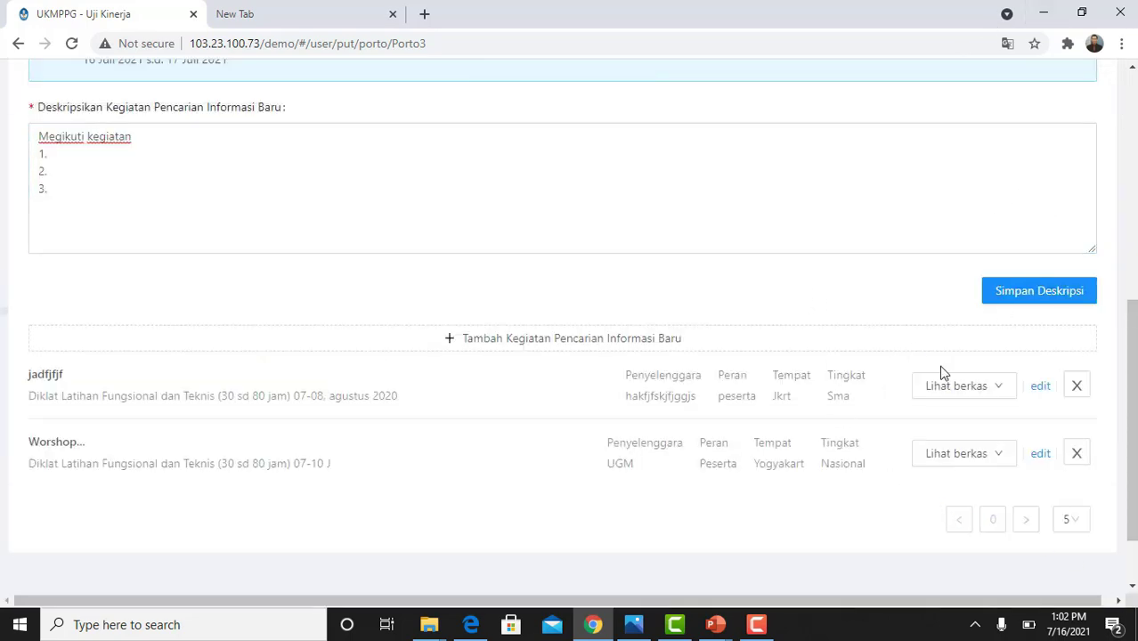
Return from Kegiatan Pencarian Informasi Baru to the overview of the portfolio components
{"action": "scroll", "coordinate": [928, 374], "scroll_direction": "up", "scroll_amount": 6}
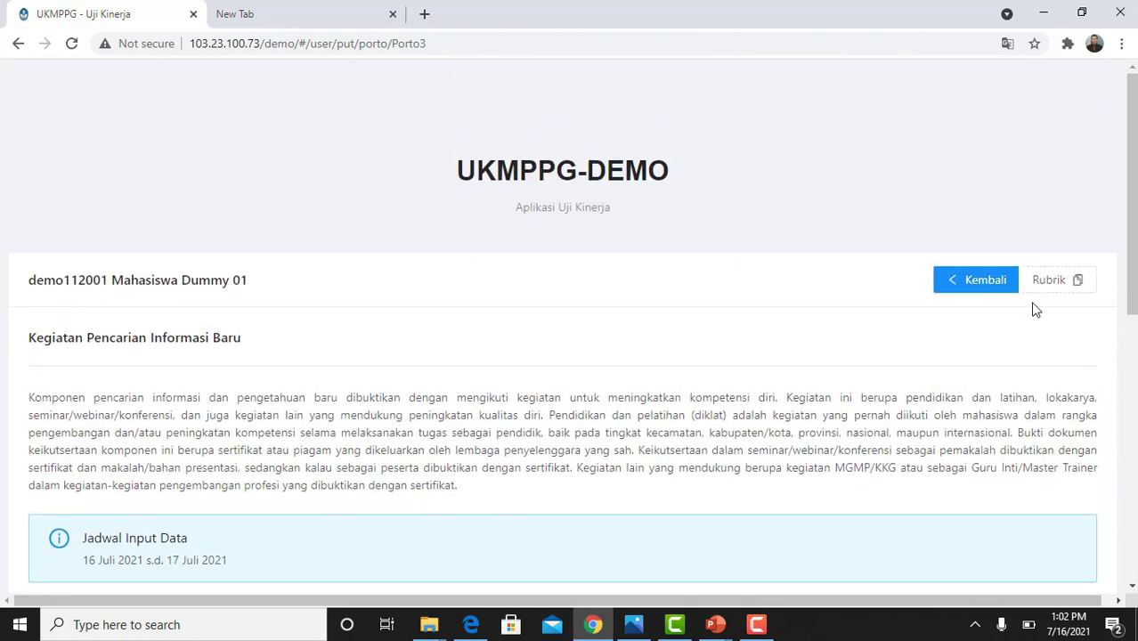
{"action": "left_click", "coordinate": [954, 281]}
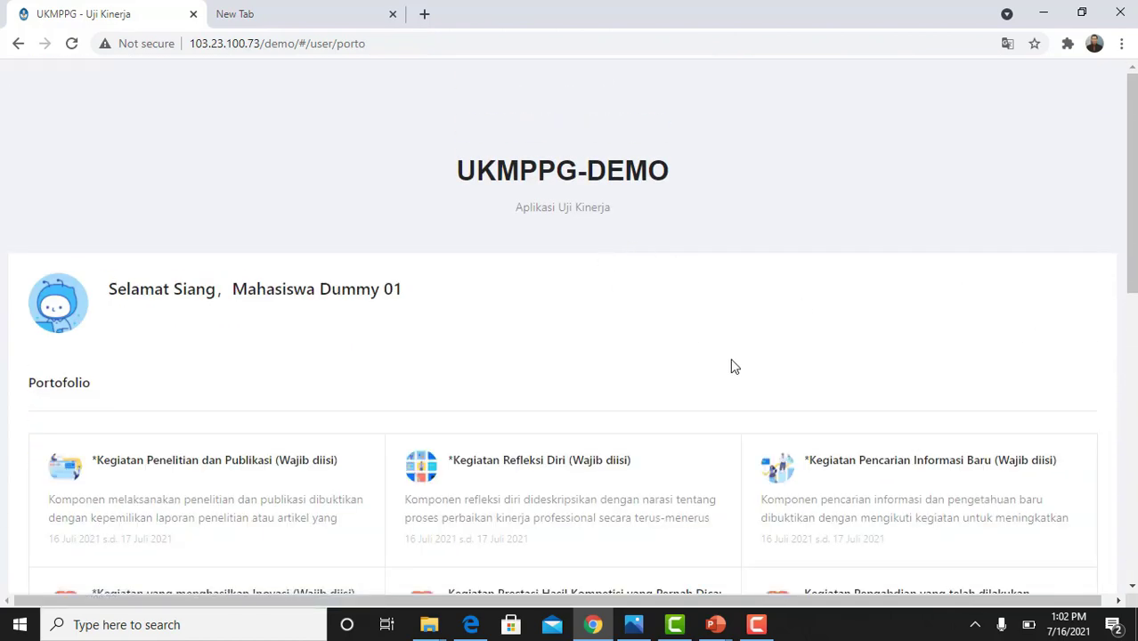
{"action": "scroll", "coordinate": [732, 361], "scroll_direction": "down", "scroll_amount": 2}
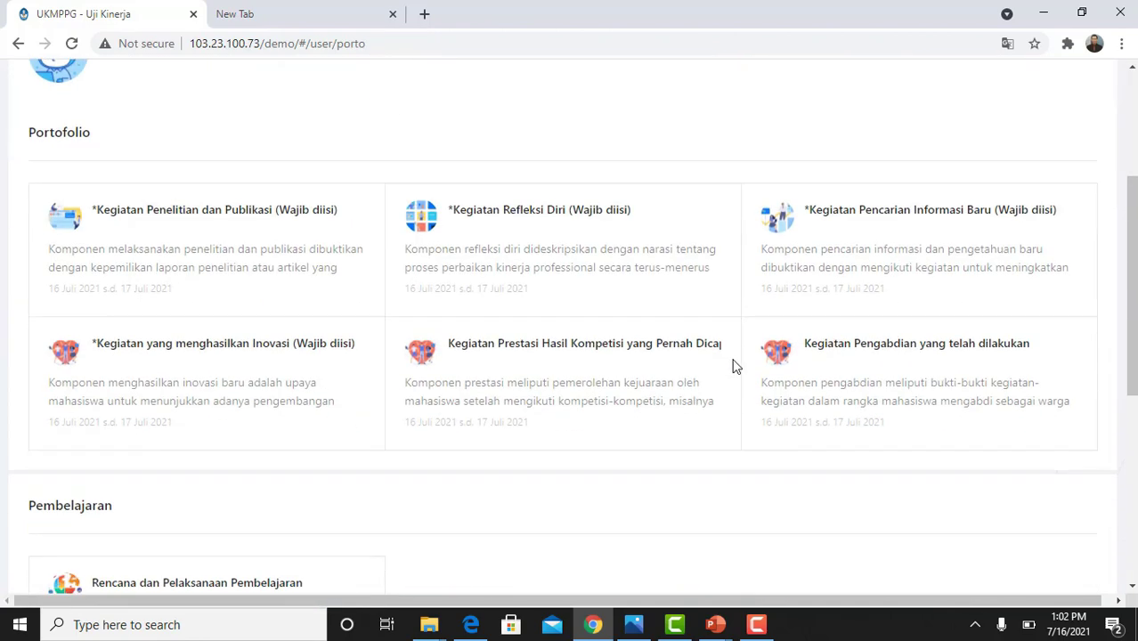
Open a new entry form under Kegiatan yang menghasilkan Inovasi, review its fields and return to the portfolio overview without saving
{"action": "left_click", "coordinate": [271, 355]}
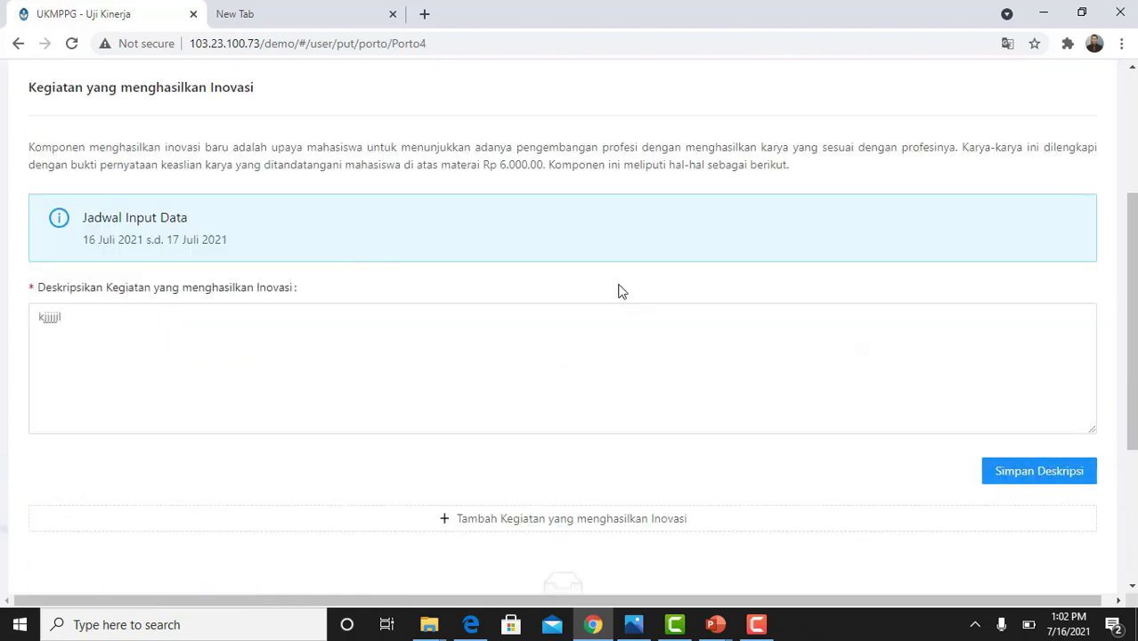
{"action": "scroll", "coordinate": [104, 339], "scroll_direction": "down", "scroll_amount": 3}
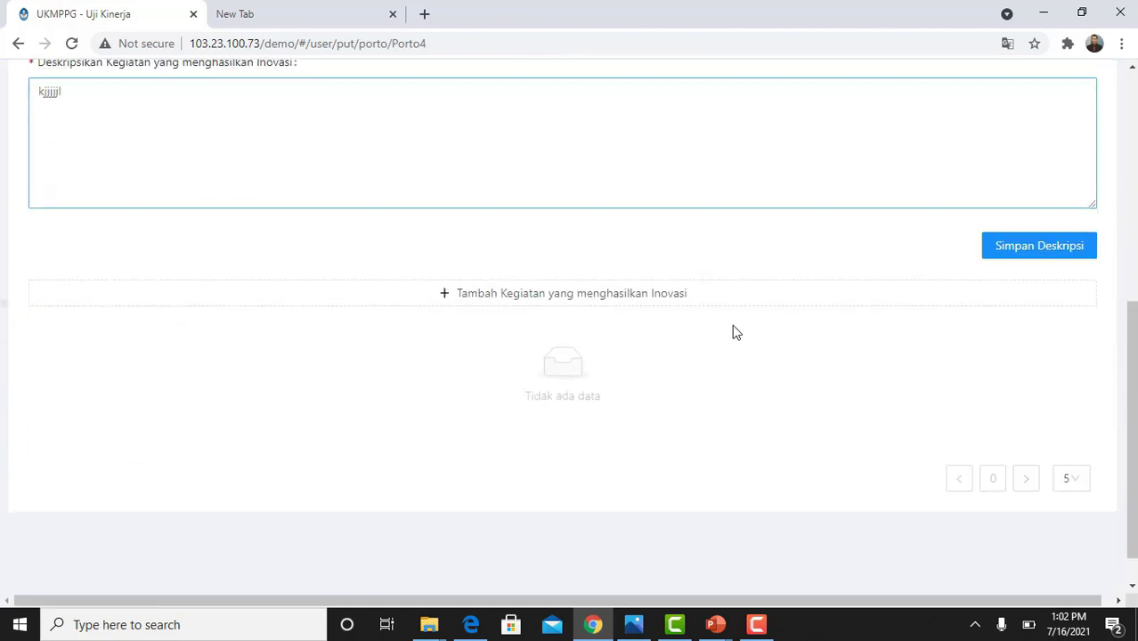
{"action": "left_click", "coordinate": [486, 286]}
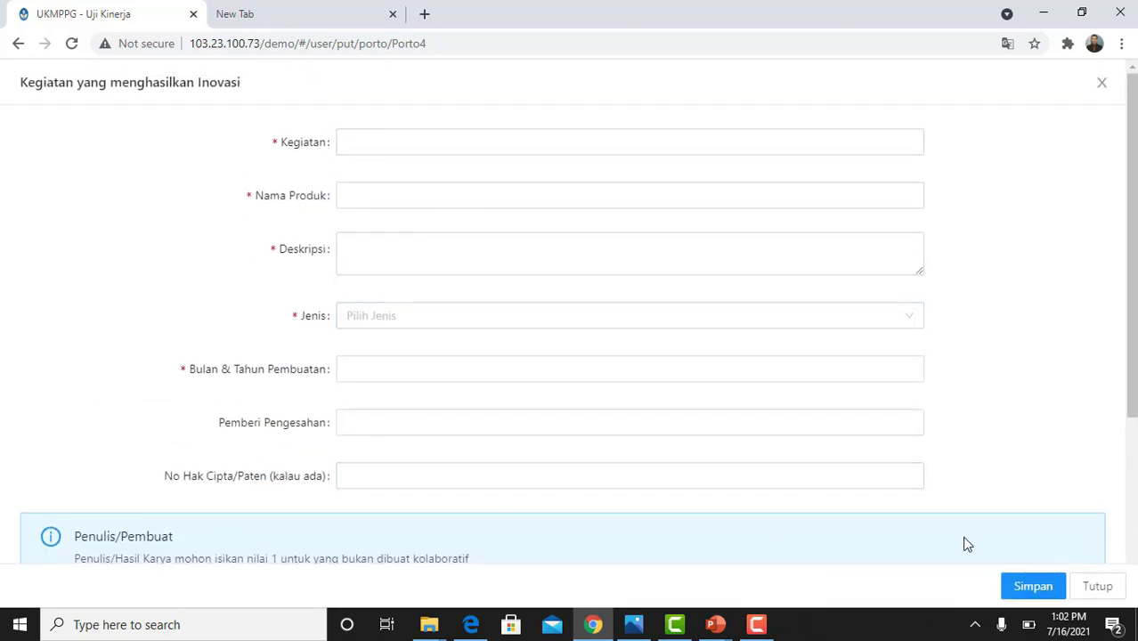
{"action": "scroll", "coordinate": [864, 328], "scroll_direction": "down", "scroll_amount": 3}
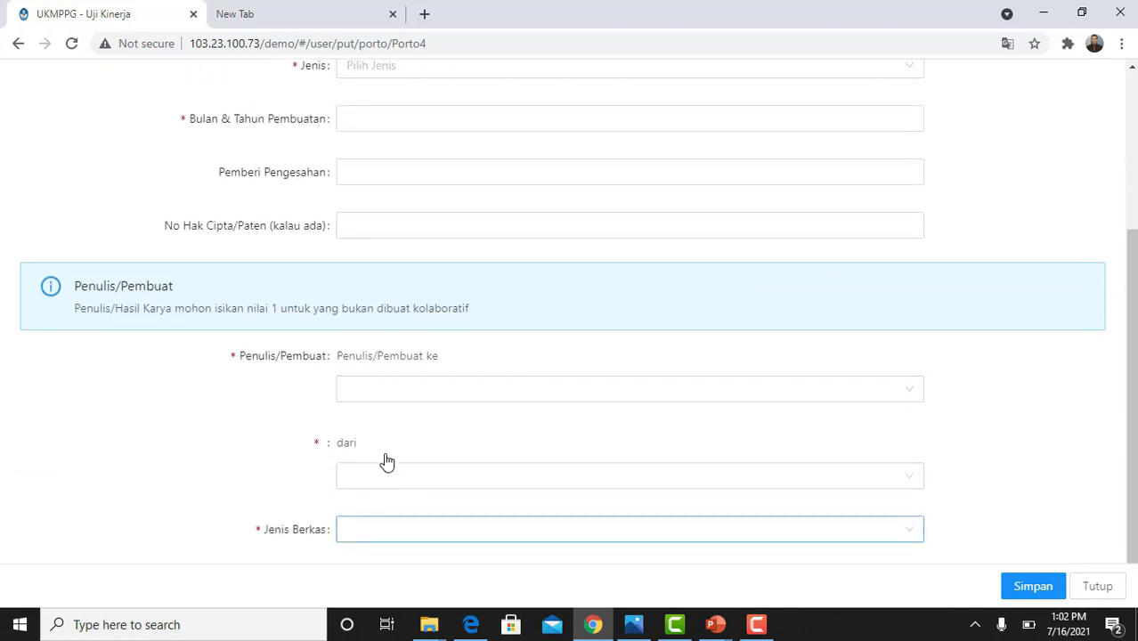
{"action": "scroll", "coordinate": [374, 440], "scroll_direction": "down", "scroll_amount": 1}
{"action": "scroll", "coordinate": [462, 429], "scroll_direction": "up", "scroll_amount": 3}
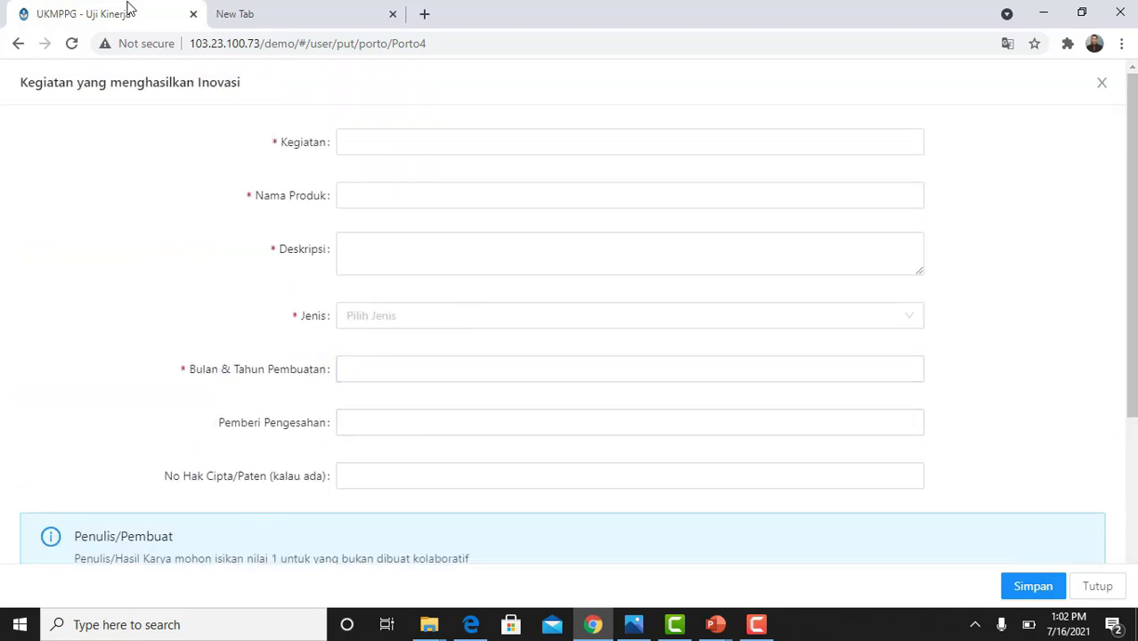
{"action": "left_click", "coordinate": [18, 44]}
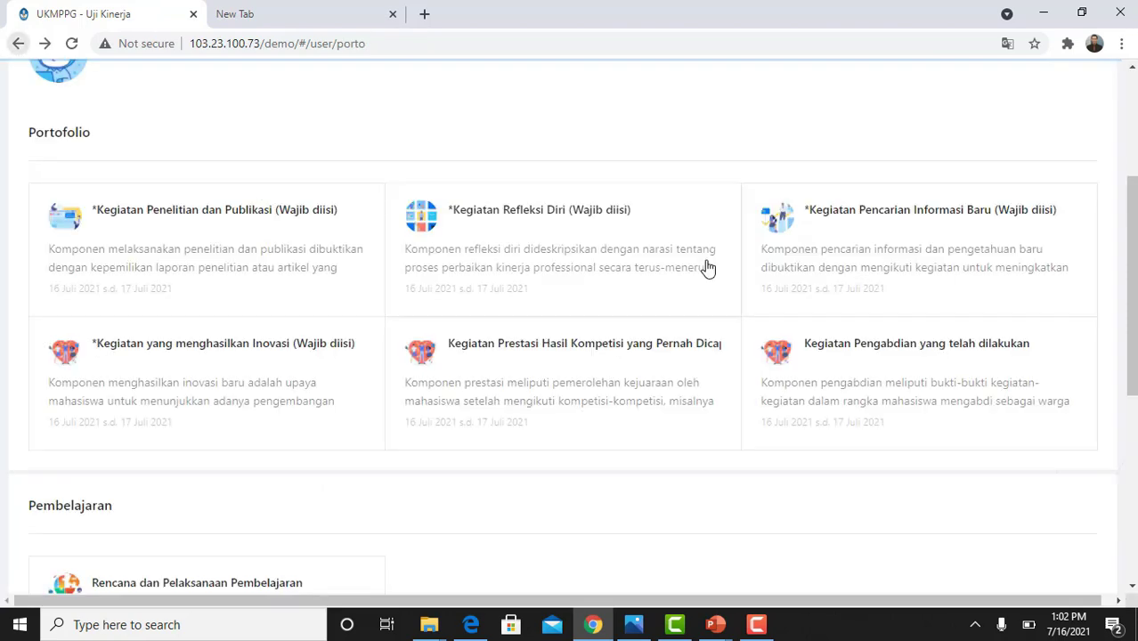
Open Kegiatan Prestasi Hasil Kompetisi yang Pernah Dicapai and review its description field and entry list
{"action": "left_click", "coordinate": [545, 353]}
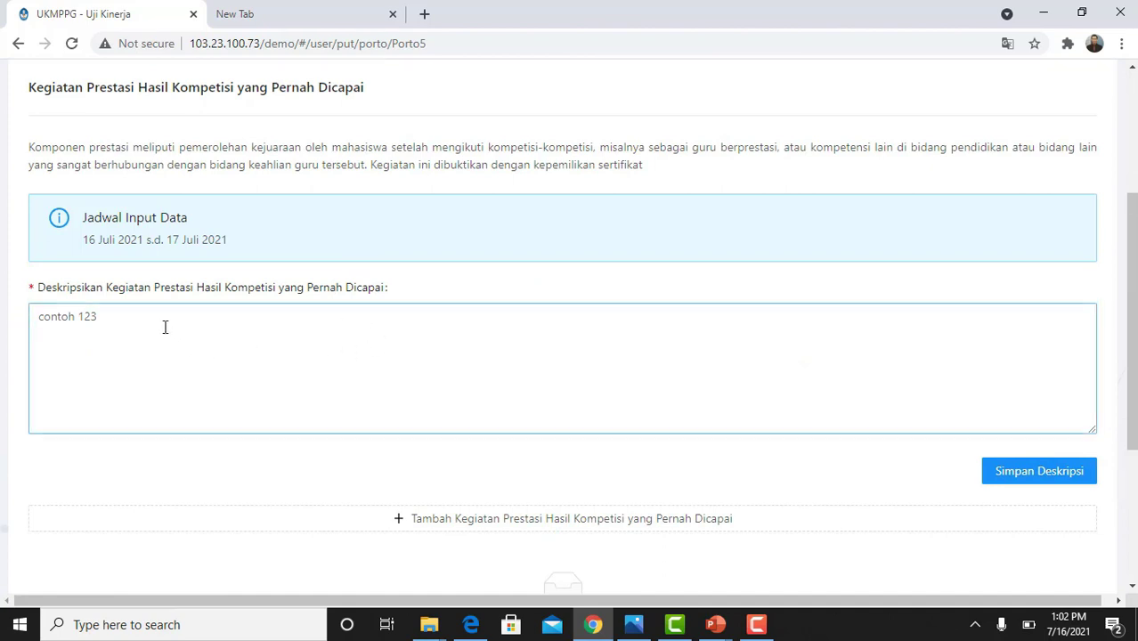
{"action": "left_click", "coordinate": [199, 328]}
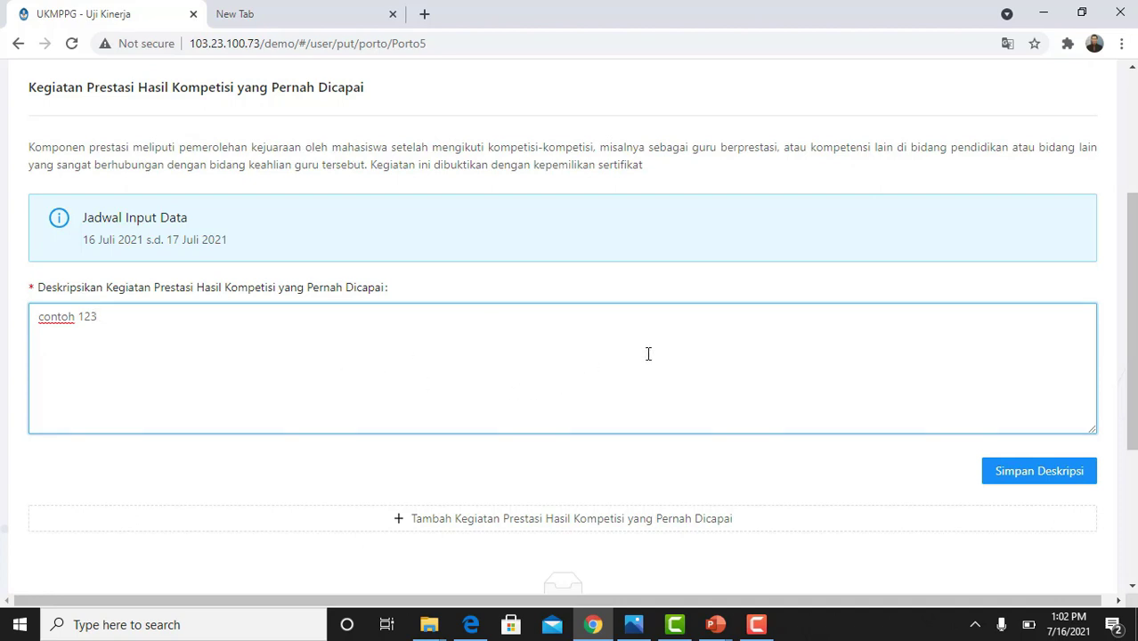
{"action": "scroll", "coordinate": [553, 417], "scroll_direction": "down", "scroll_amount": 2}
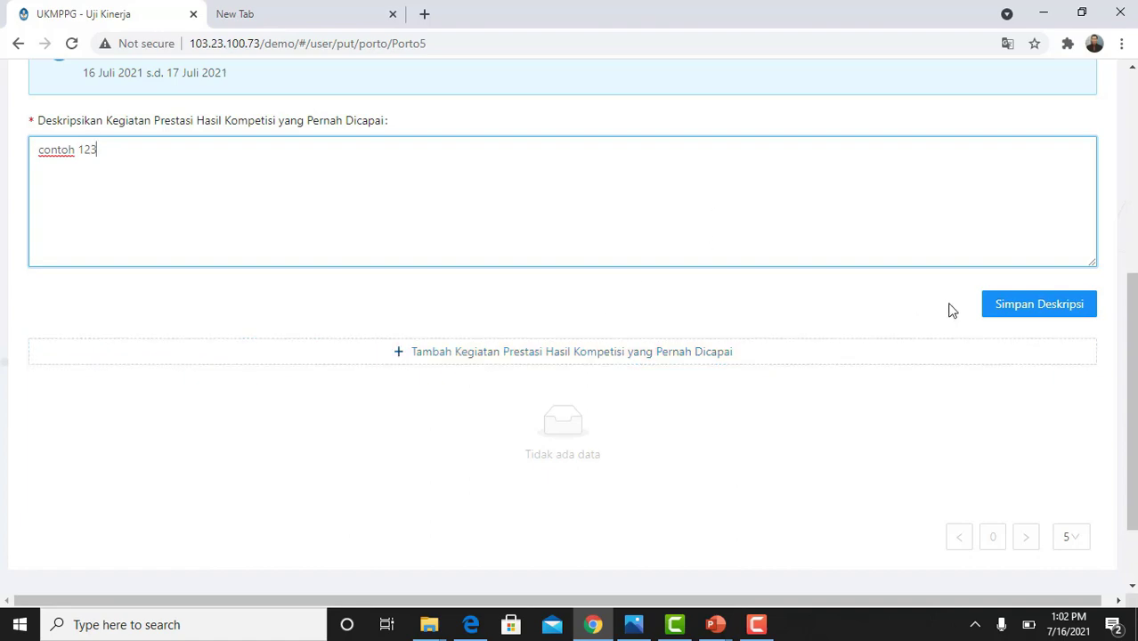
{"action": "scroll", "coordinate": [719, 297], "scroll_direction": "up", "scroll_amount": 4}
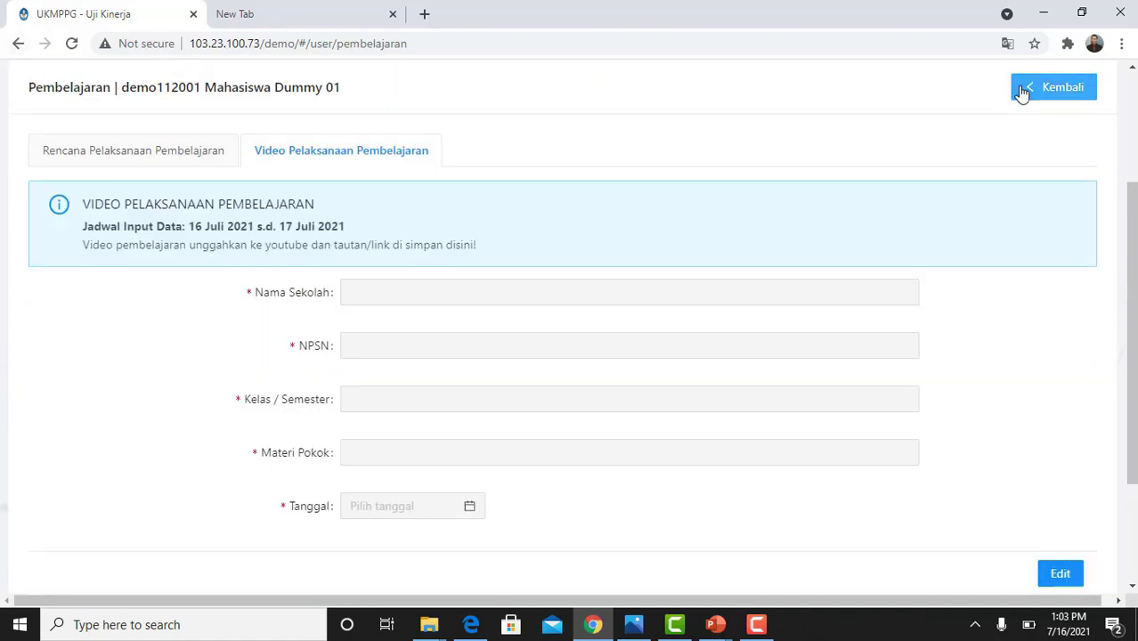